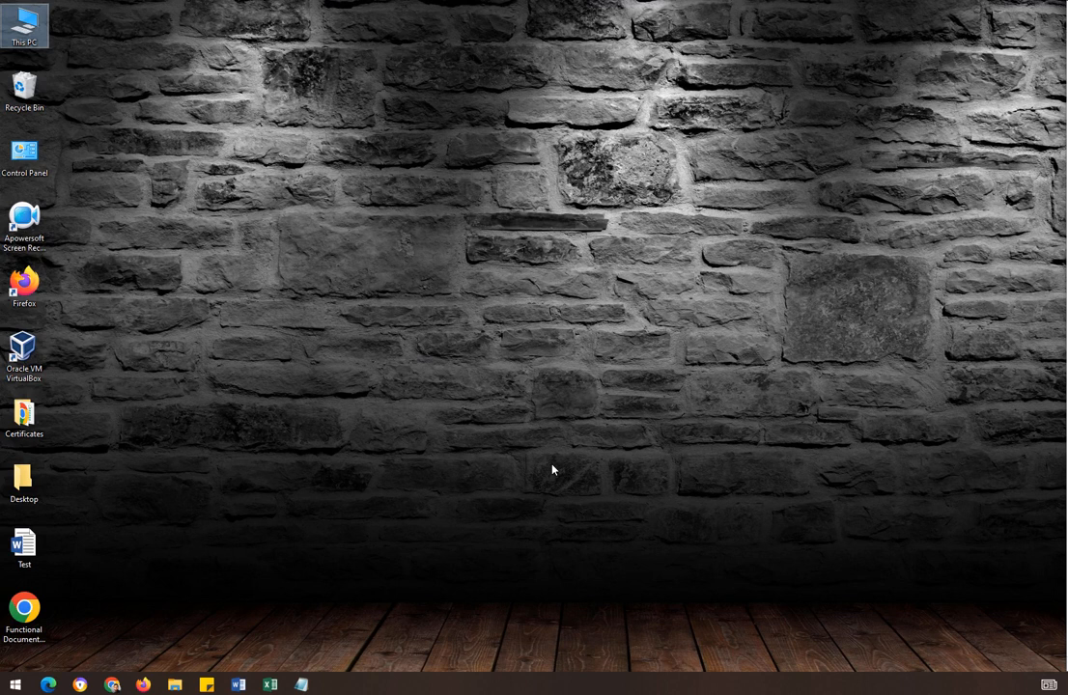
Open Task Manager, examine the performance graphs and details of Disk 0 (C: E:), and close it.
{"action": "right_click", "coordinate": [468, 685]}
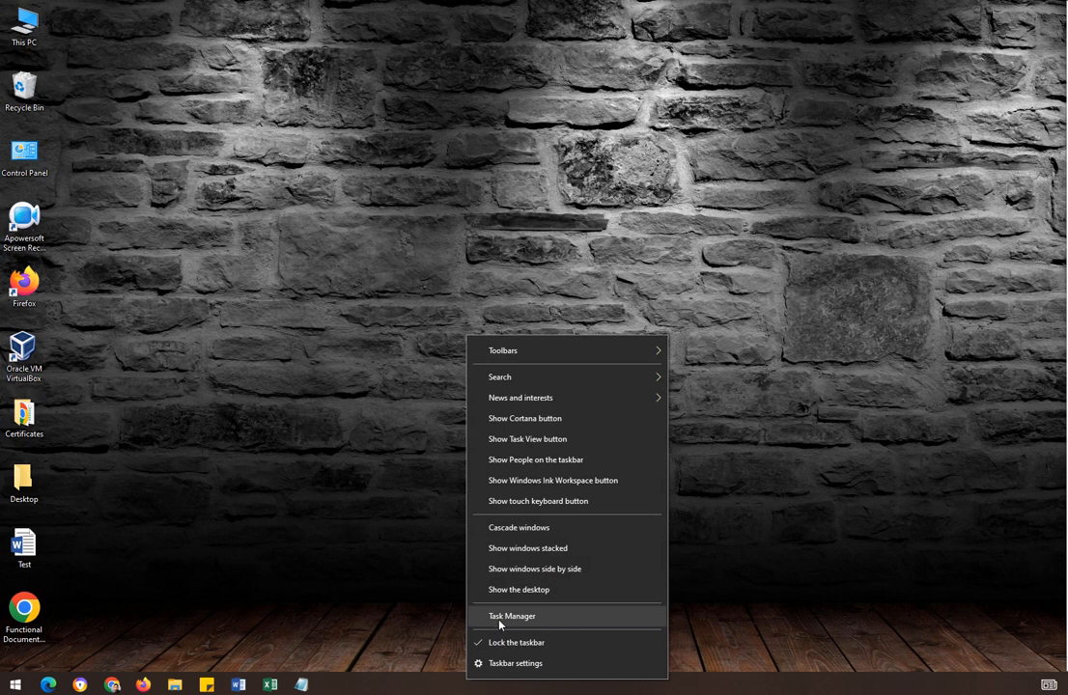
{"action": "left_click", "coordinate": [499, 625]}
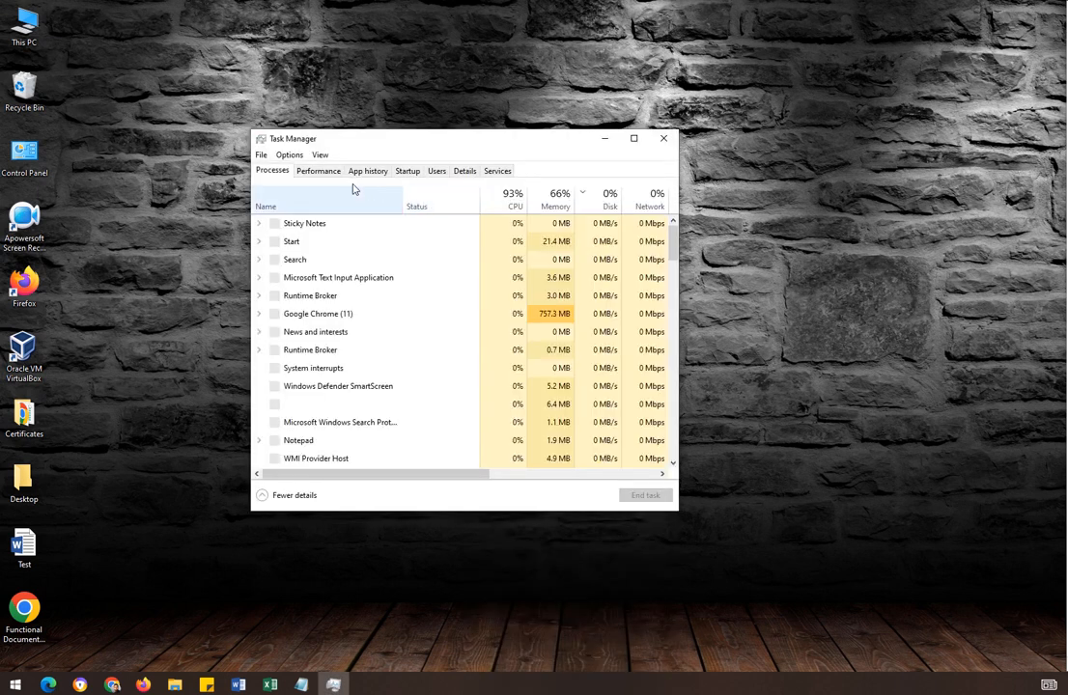
{"action": "left_click", "coordinate": [334, 171]}
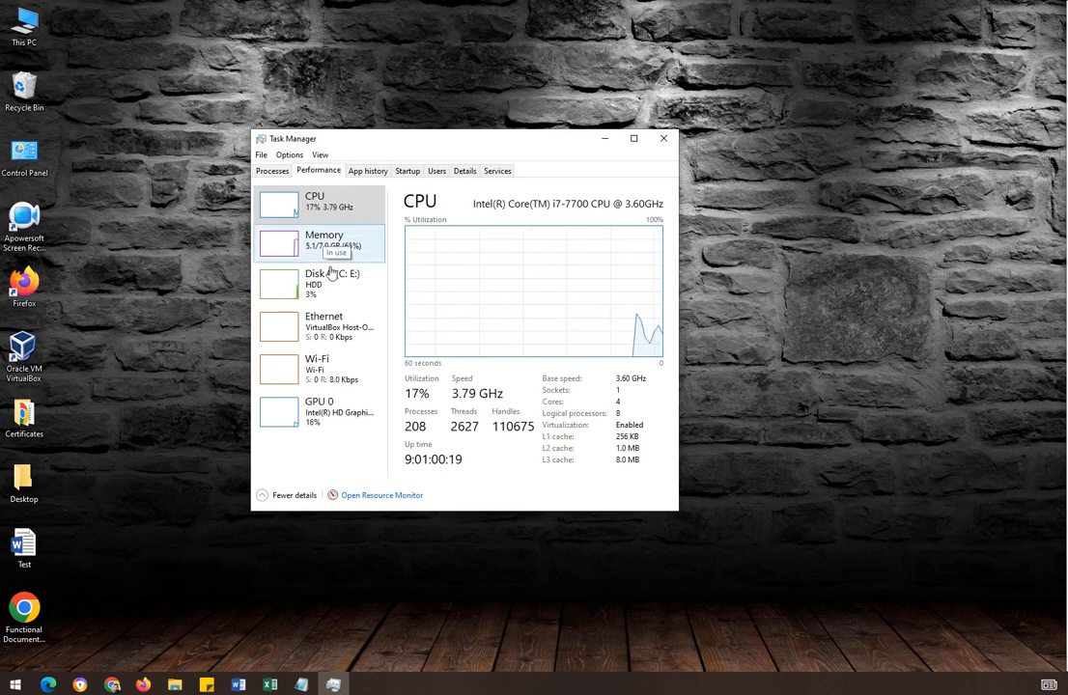
{"action": "left_click", "coordinate": [329, 287]}
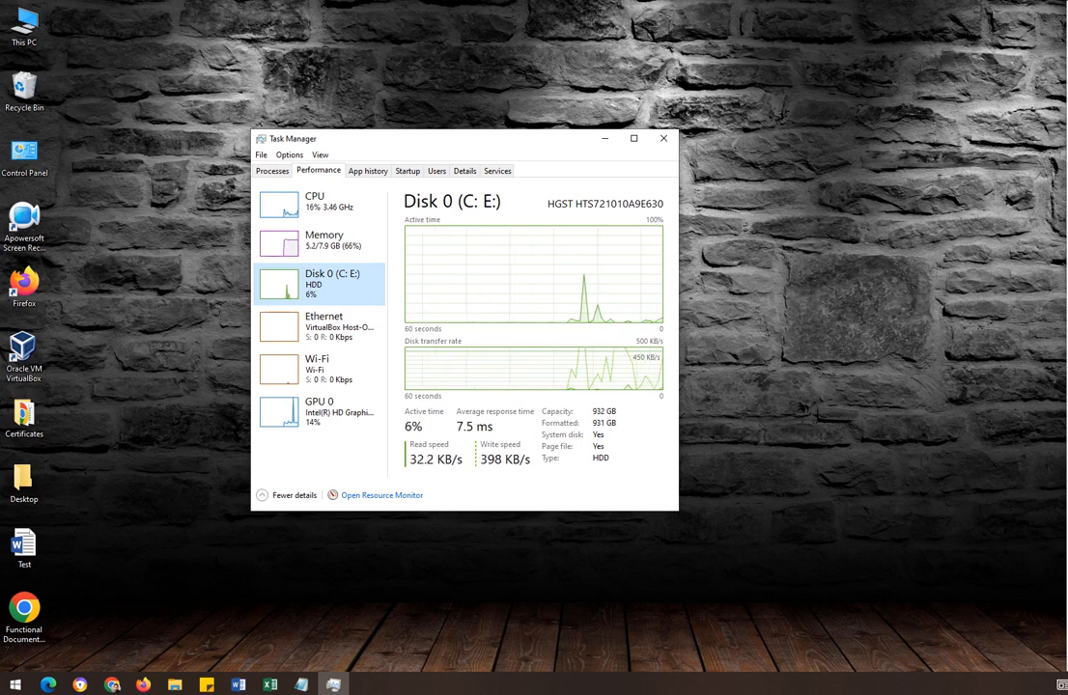
{"action": "key", "text": "alt+Tab"}
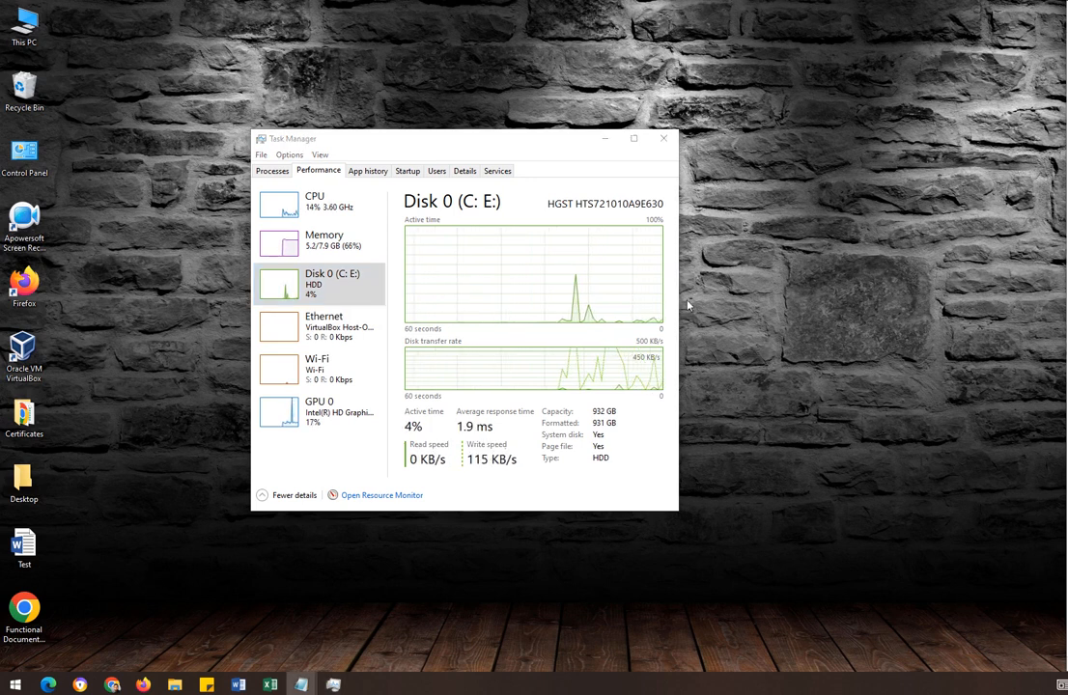
{"action": "left_click", "coordinate": [535, 298]}
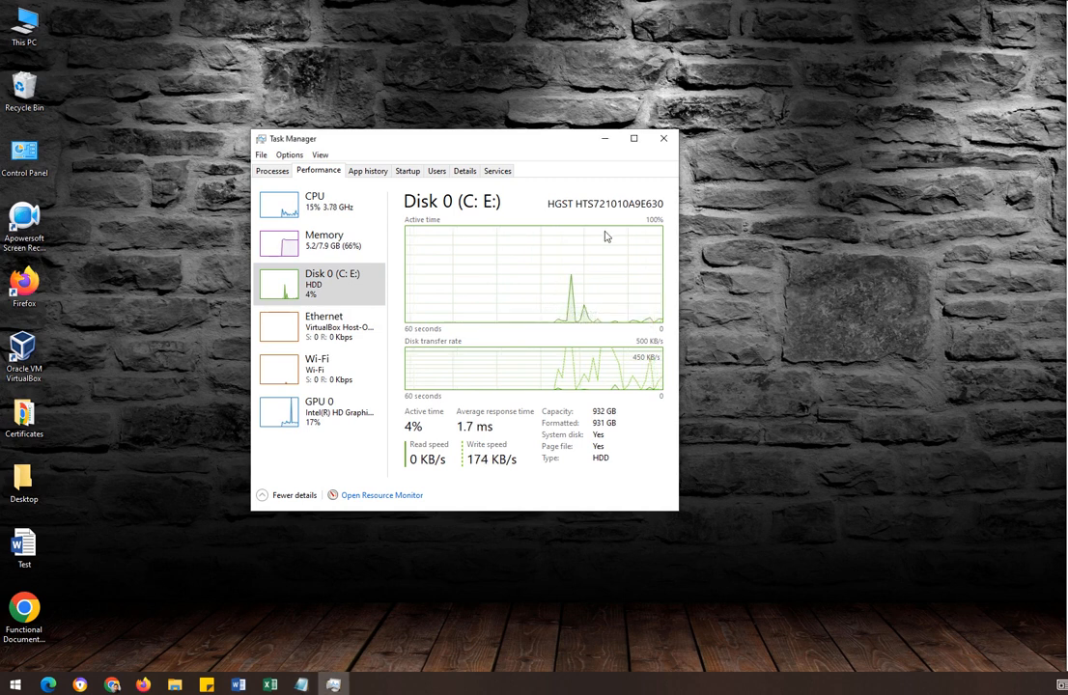
{"action": "left_click", "coordinate": [661, 141]}
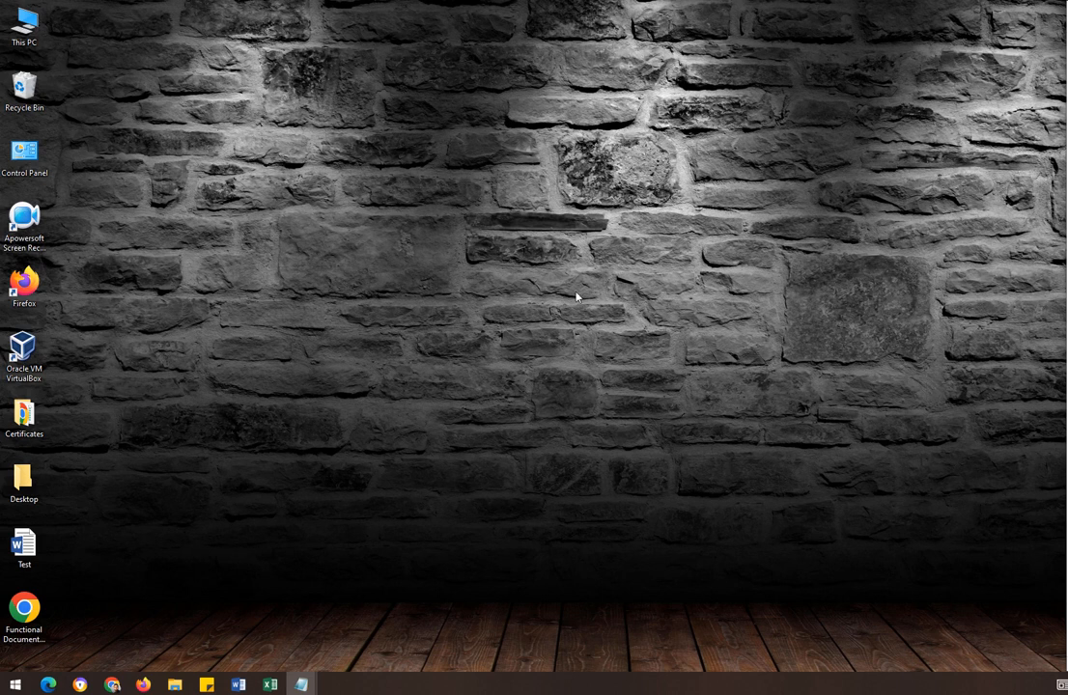
Check the disk drives listed in the hardware properties of the OS (C:) drive from This PC, and close File Explorer.
{"action": "double_click", "coordinate": [27, 37]}
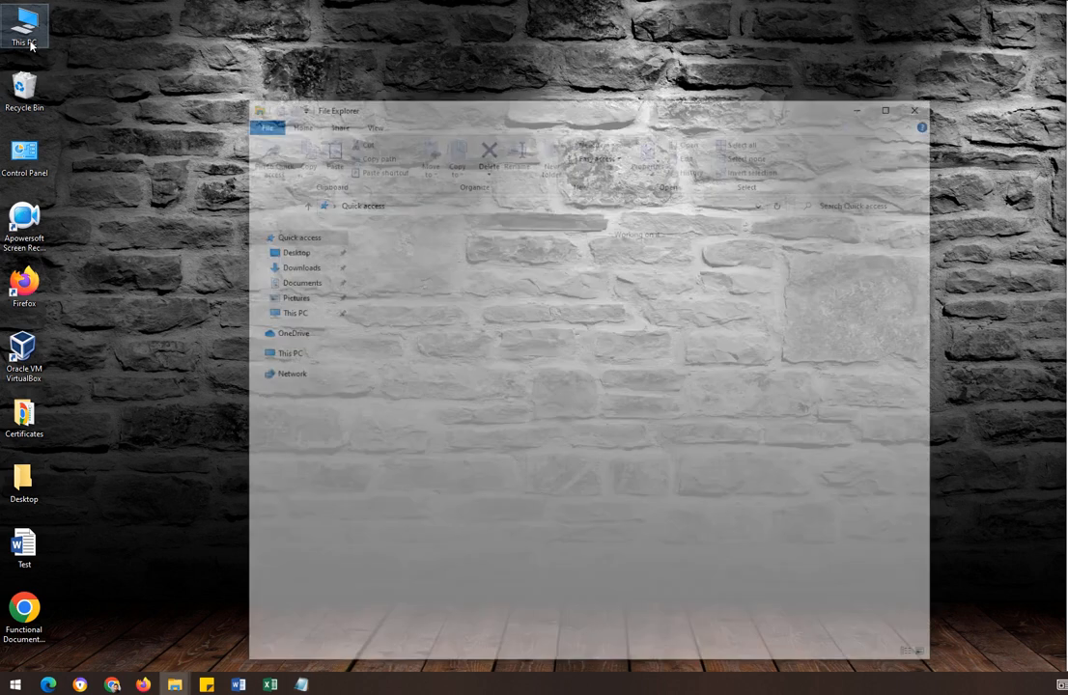
{"action": "left_click", "coordinate": [290, 353]}
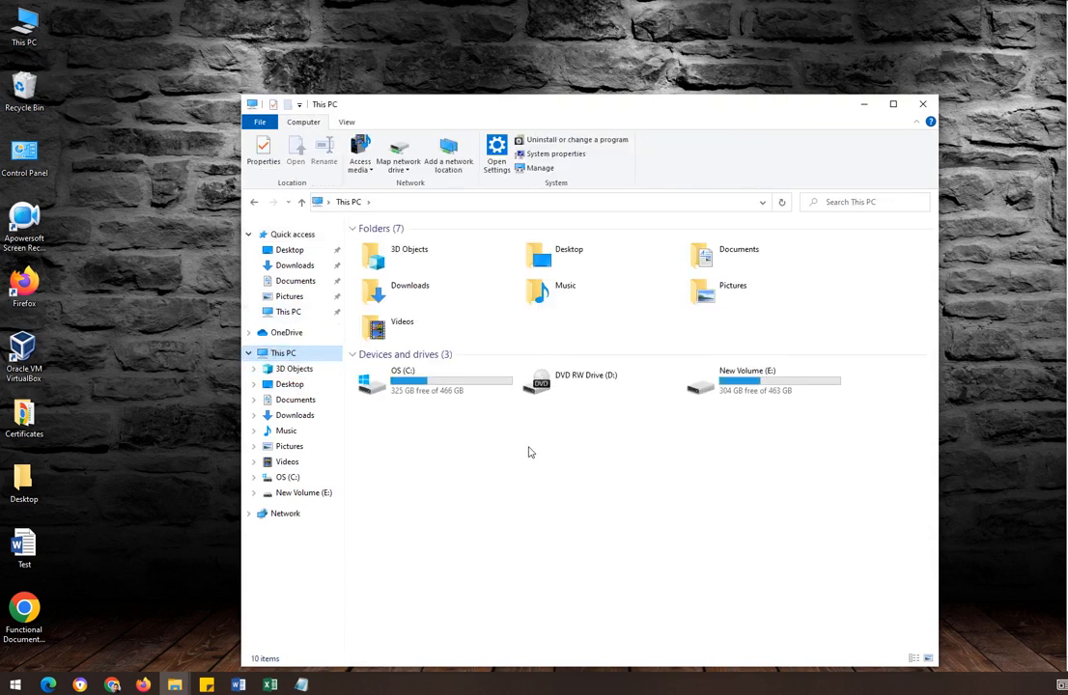
{"action": "left_click_drag", "start_coordinate": [580, 126], "coordinate": [471, 75]}
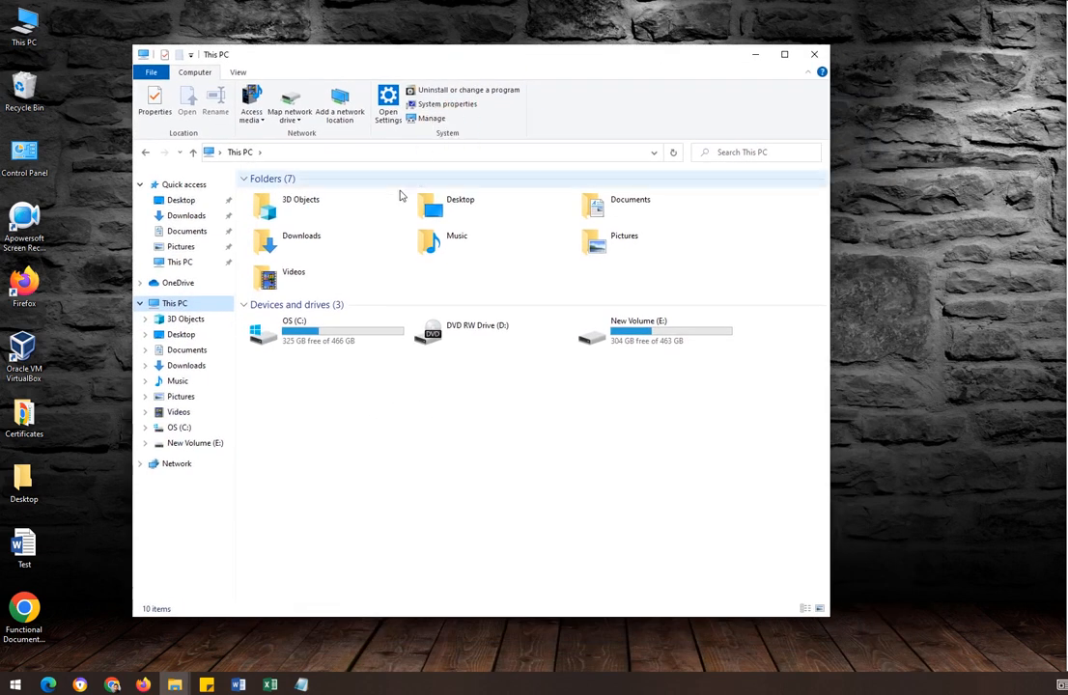
{"action": "right_click", "coordinate": [296, 335]}
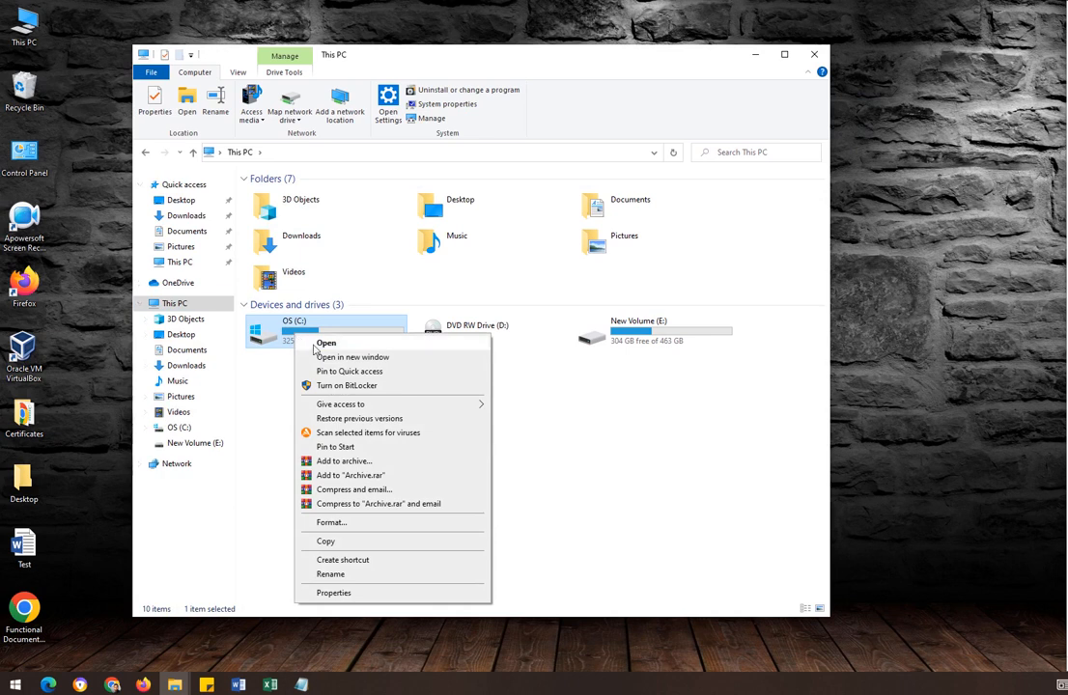
{"action": "left_click", "coordinate": [350, 595]}
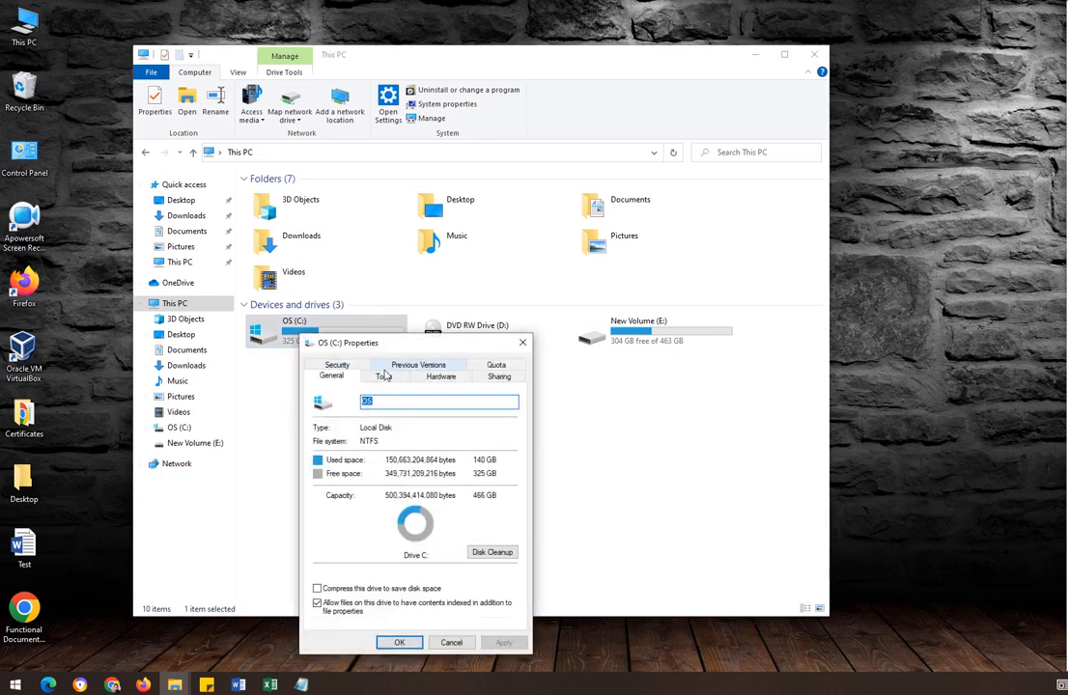
{"action": "left_click", "coordinate": [425, 378]}
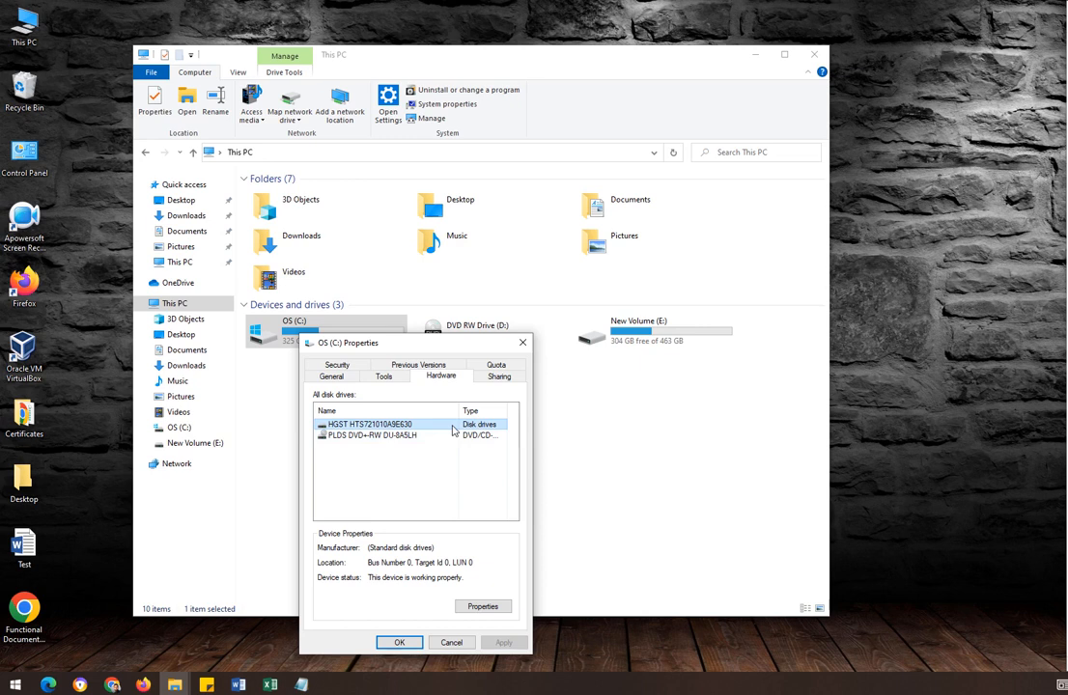
{"action": "left_click", "coordinate": [402, 643]}
{"action": "left_click", "coordinate": [396, 471]}
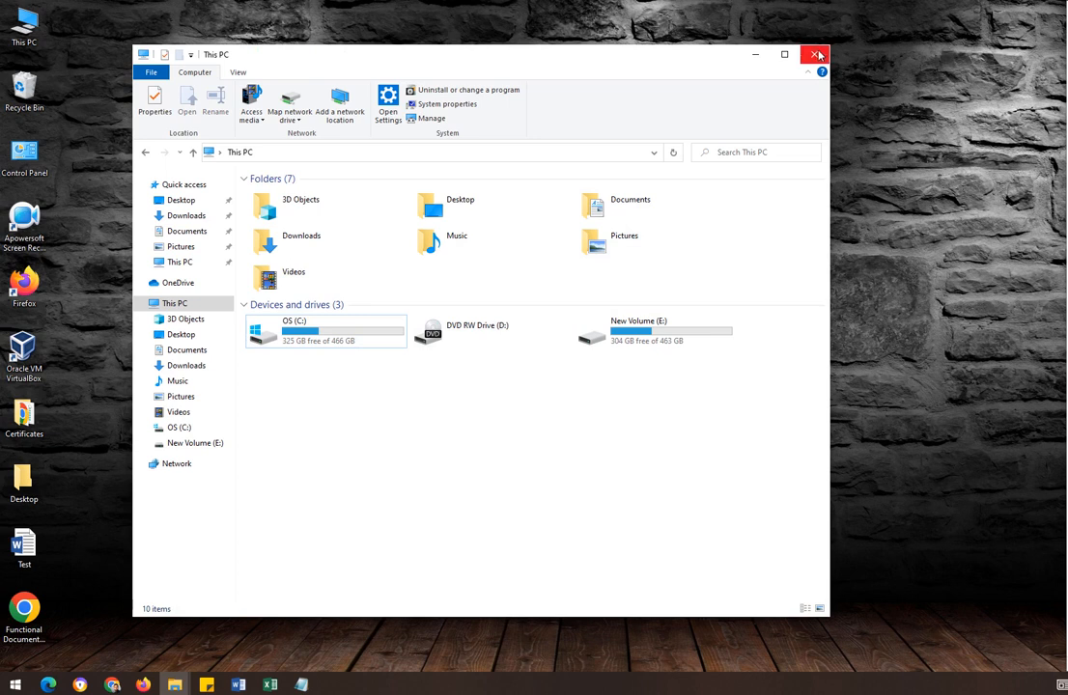
{"action": "left_click", "coordinate": [815, 54]}
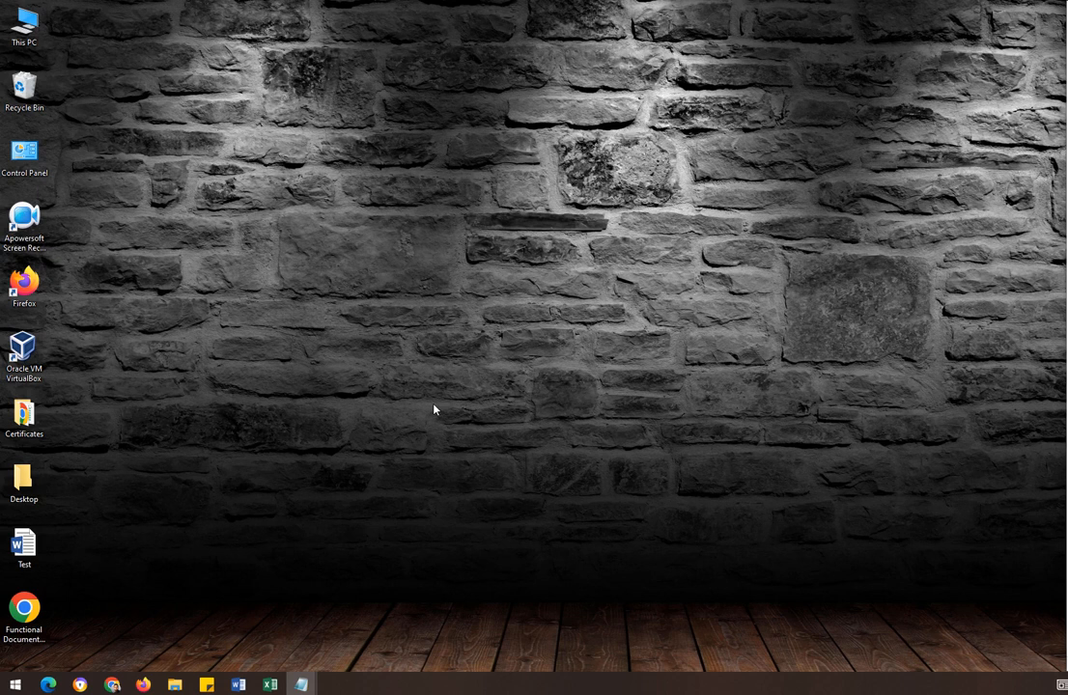
Open Windows Settings at Privacy and find the Background apps page by searching for "background apps".
{"action": "key", "text": "super"}
{"action": "type", "text": "sett"}
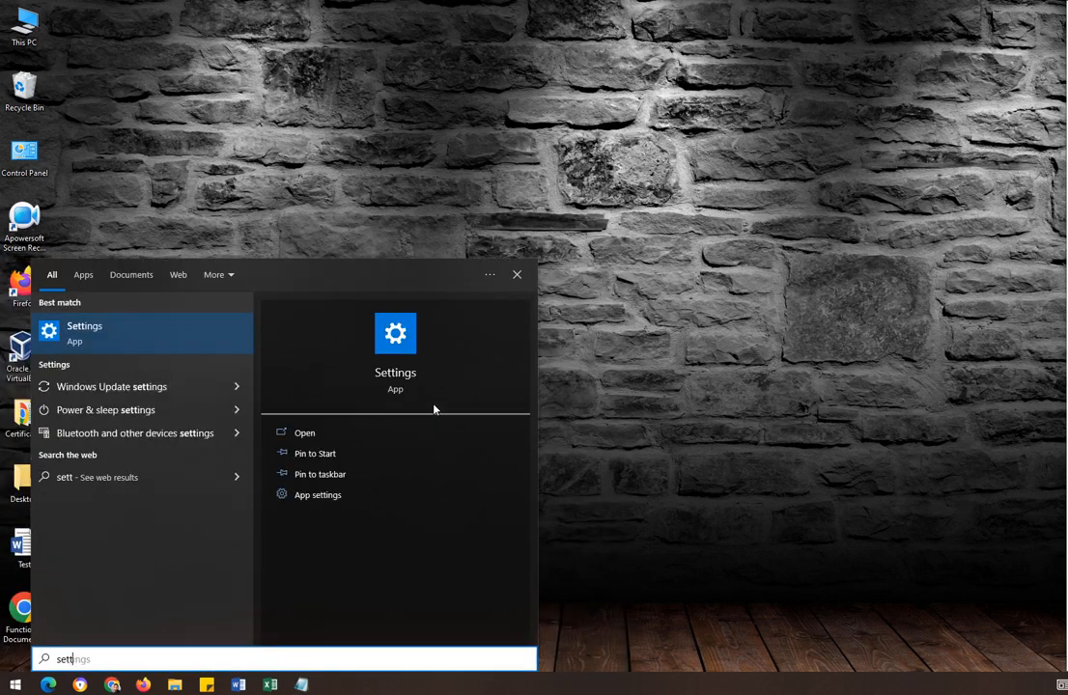
{"action": "key", "text": "Return"}
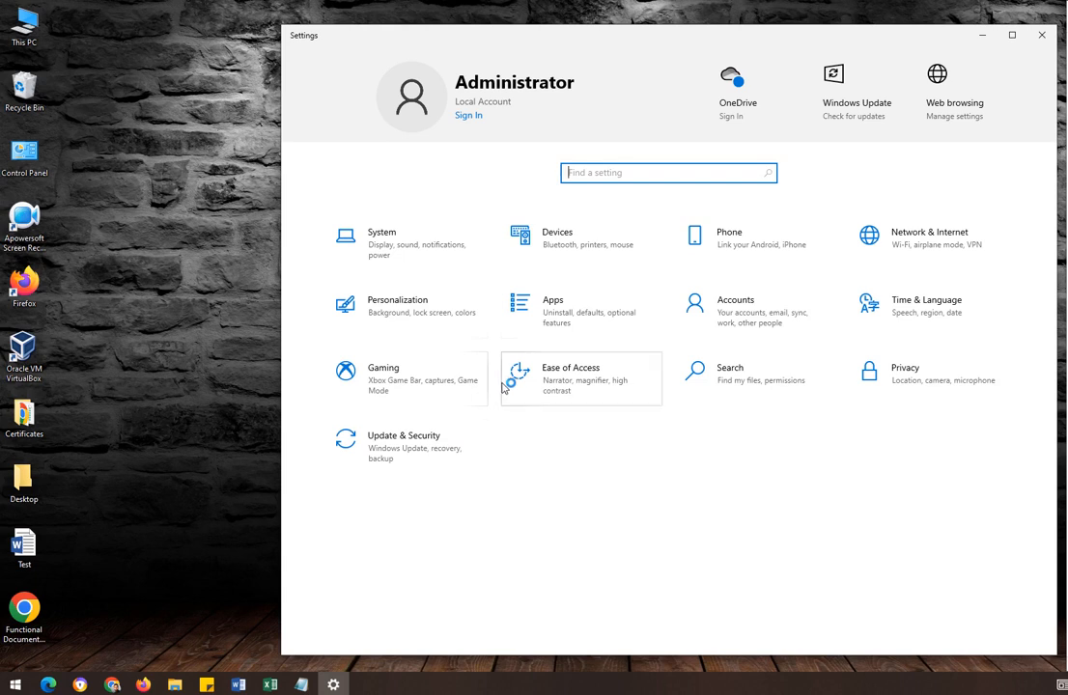
{"action": "left_click", "coordinate": [863, 388]}
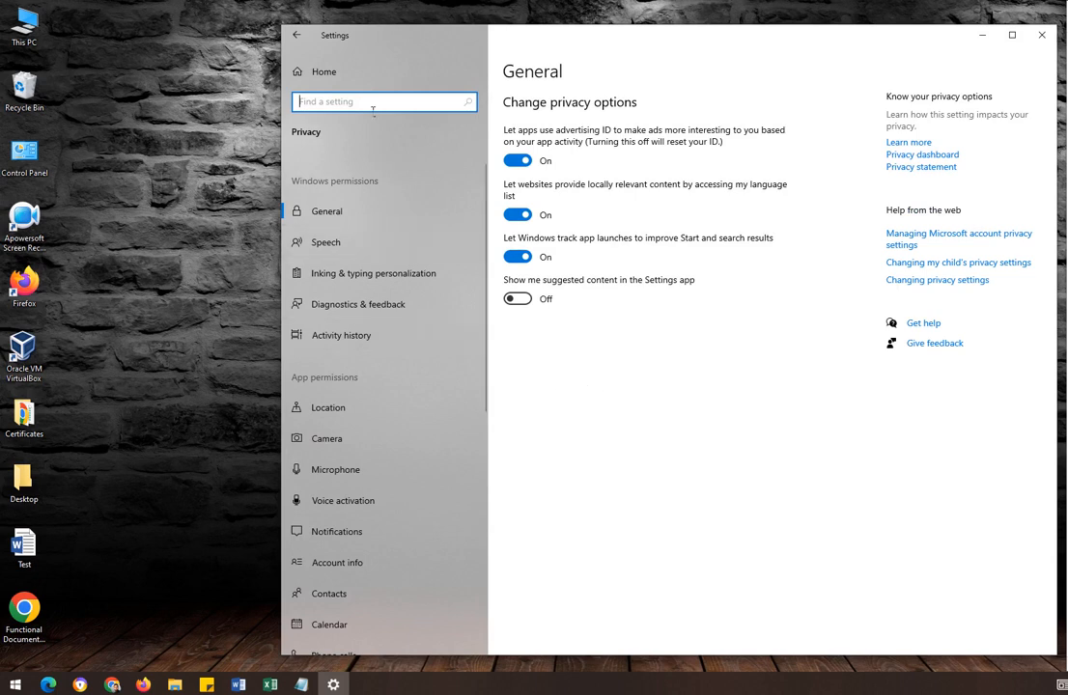
{"action": "type", "text": "backgrou"}
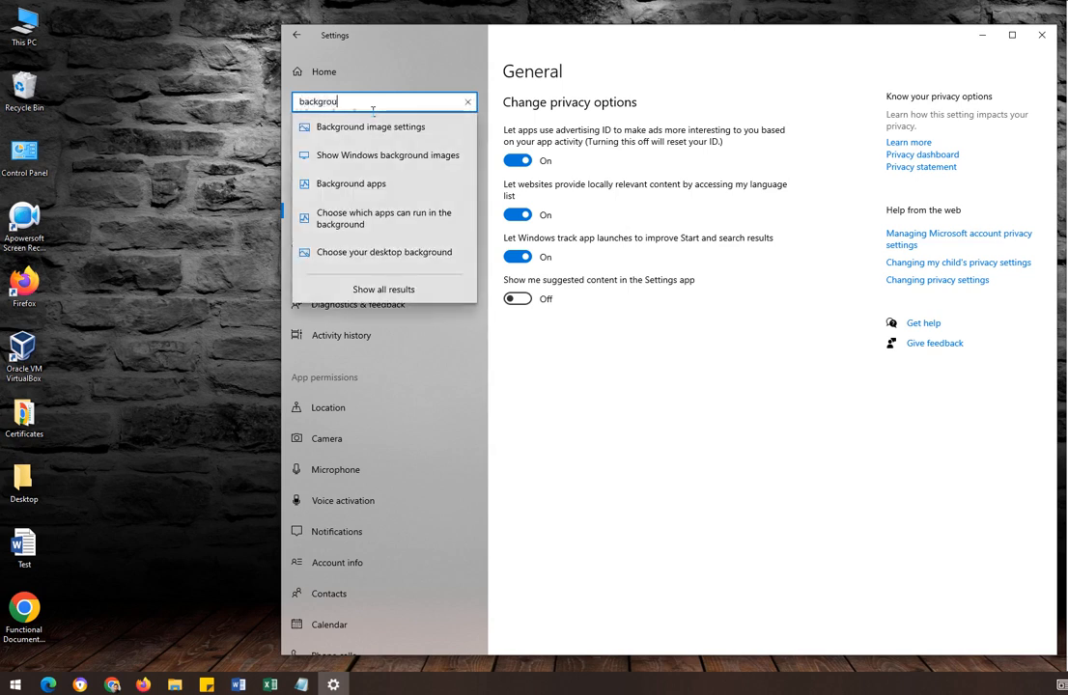
{"action": "type", "text": "nd apps"}
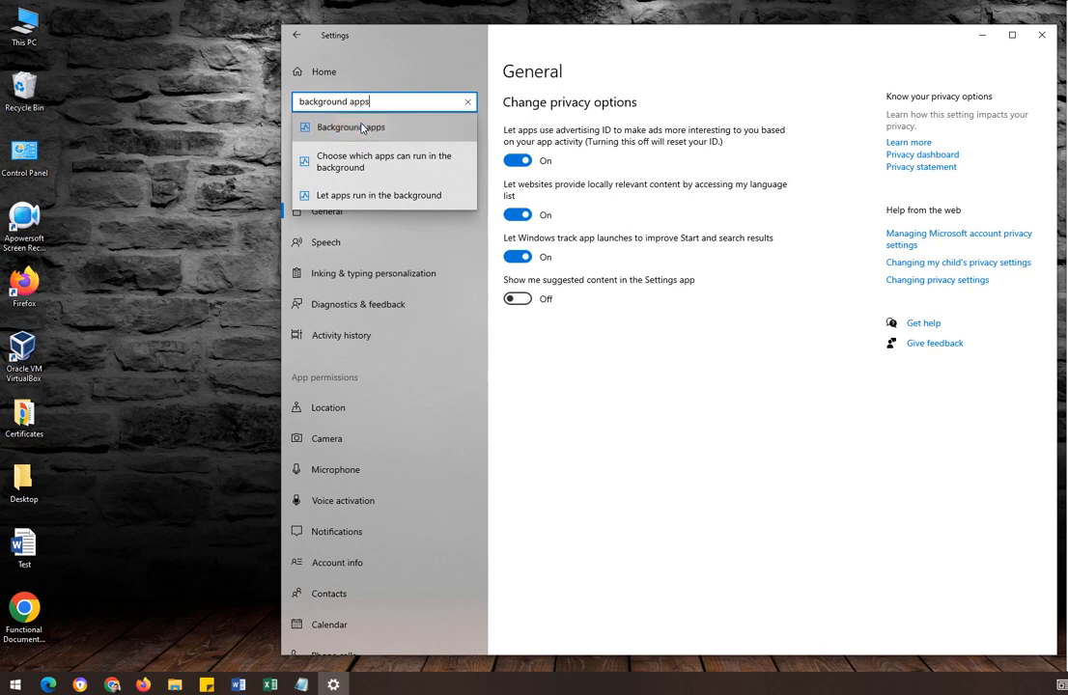
{"action": "left_click", "coordinate": [367, 127]}
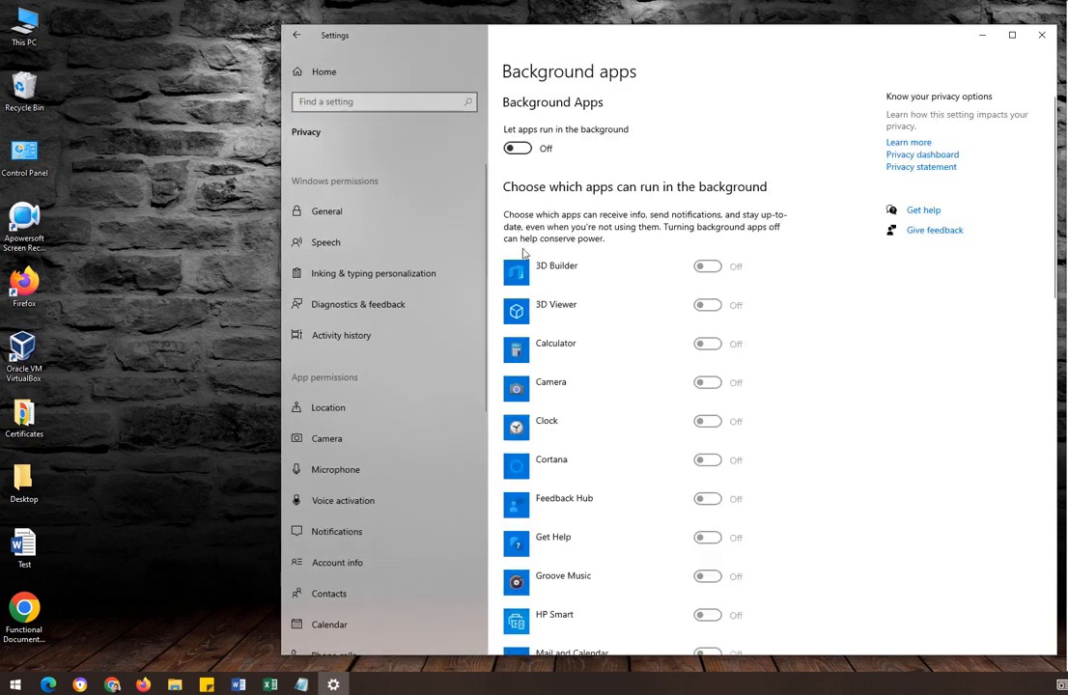
Switch "Let apps run in the background" on and back off, and close Settings.
{"action": "left_click", "coordinate": [522, 150]}
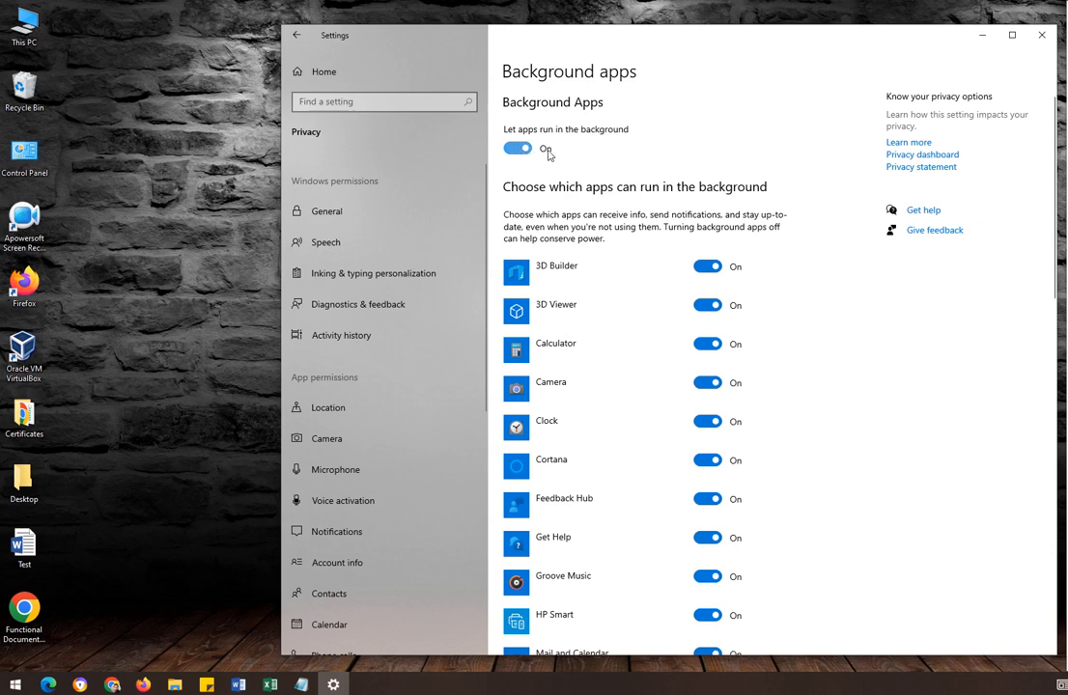
{"action": "left_click", "coordinate": [519, 149]}
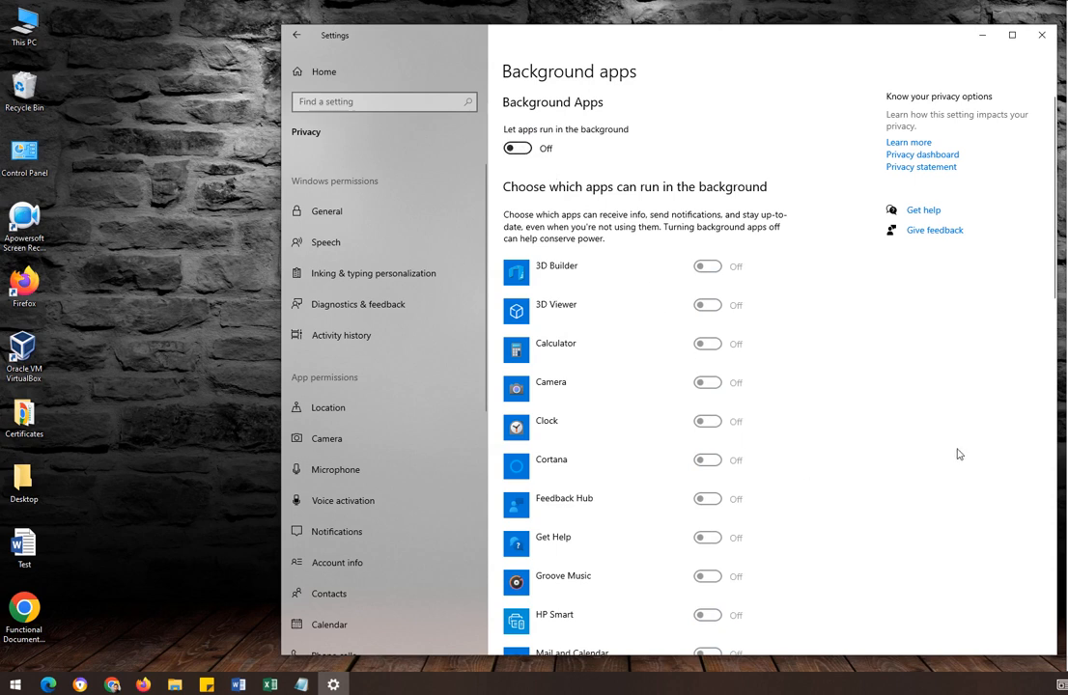
{"action": "scroll", "coordinate": [797, 425], "scroll_direction": "down", "scroll_amount": 10}
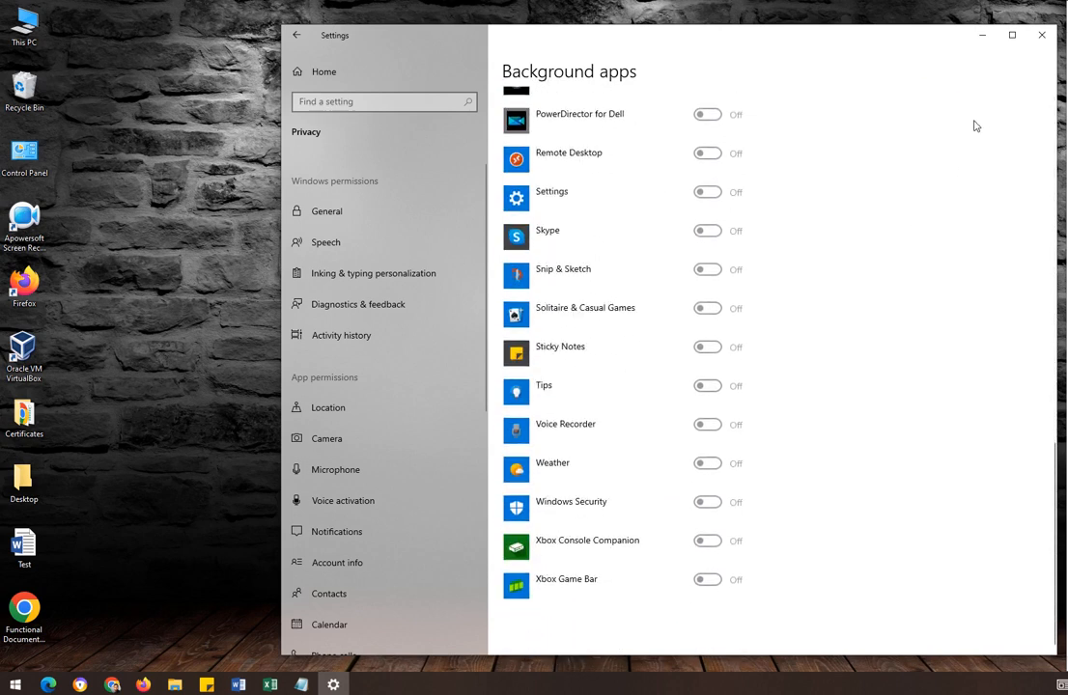
{"action": "left_click", "coordinate": [1042, 35]}
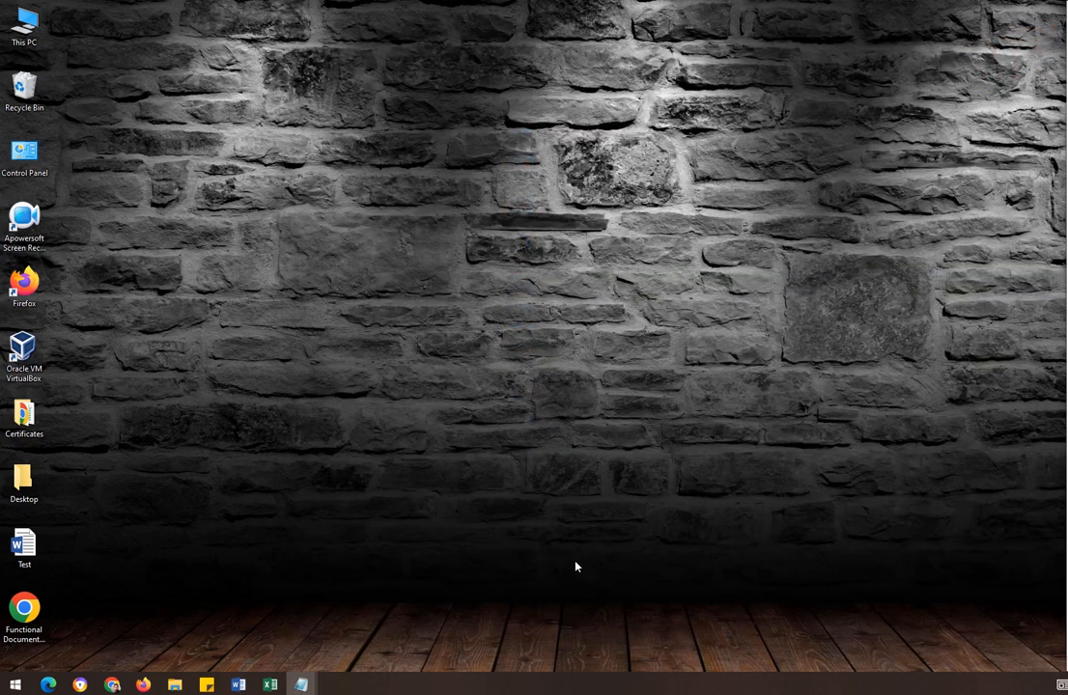
Recheck the Disk 0 (C: E:) performance in Task Manager and close it.
{"action": "right_click", "coordinate": [581, 692]}
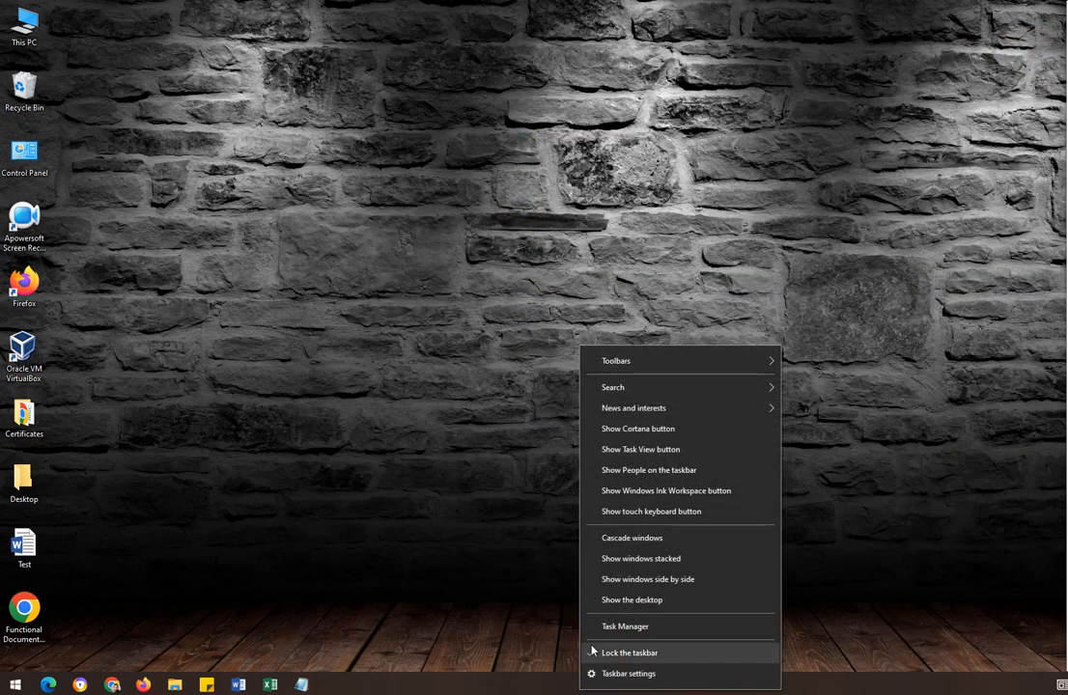
{"action": "left_click", "coordinate": [591, 630]}
{"action": "left_click", "coordinate": [311, 170]}
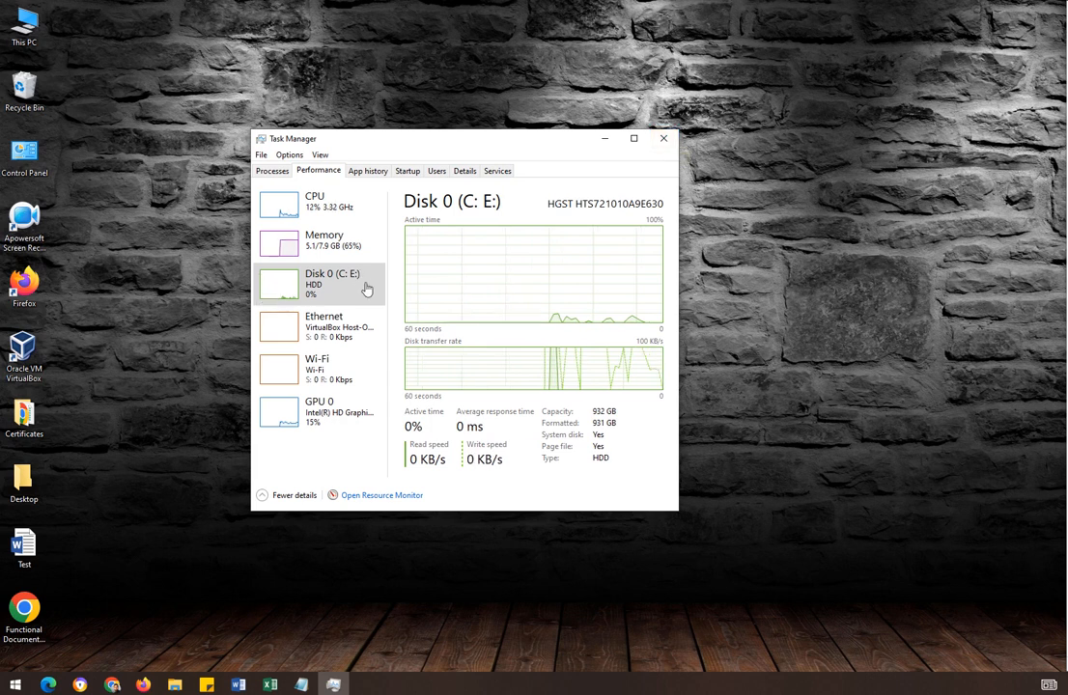
{"action": "left_click", "coordinate": [663, 141]}
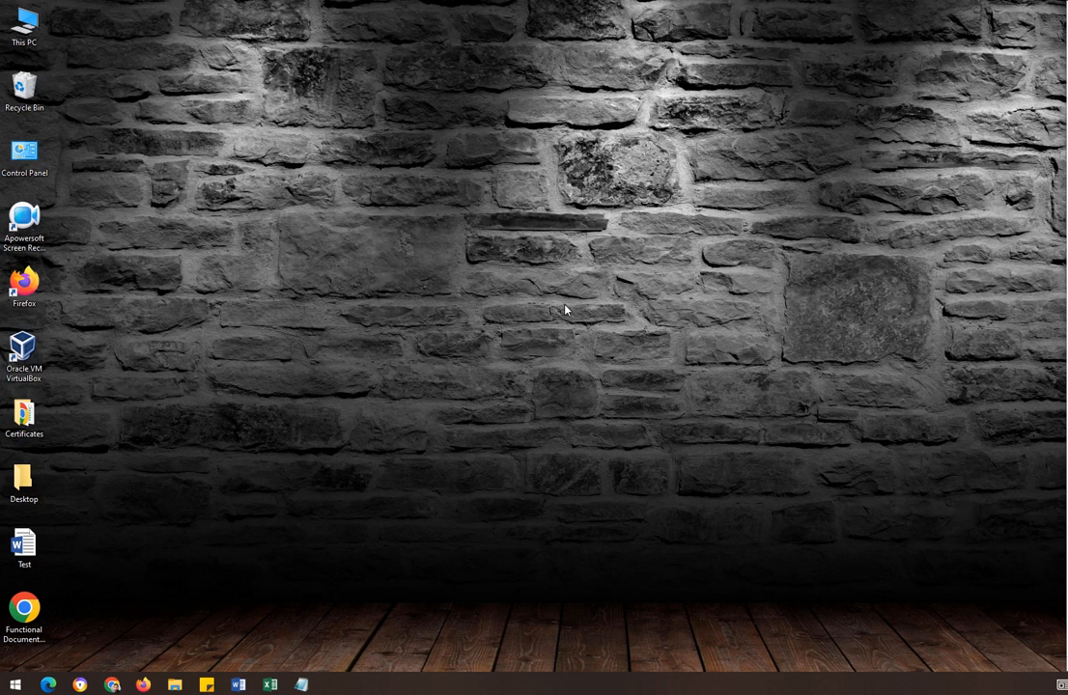
Open the Services console by running services.msc.
{"action": "key", "text": "super+r"}
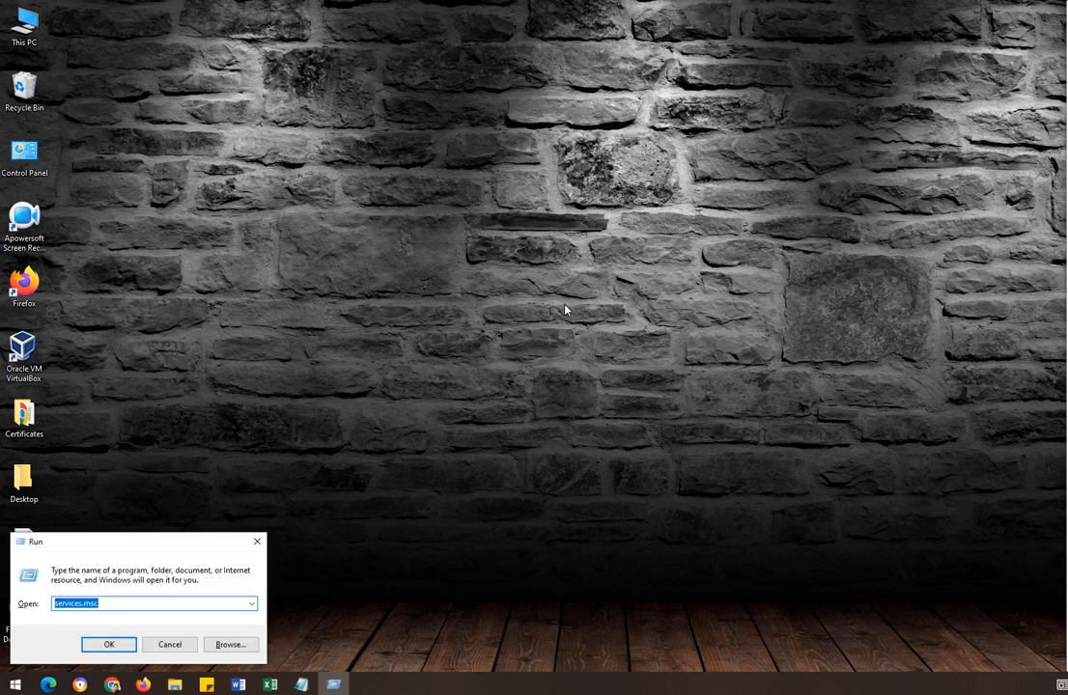
{"action": "type", "text": "se"}
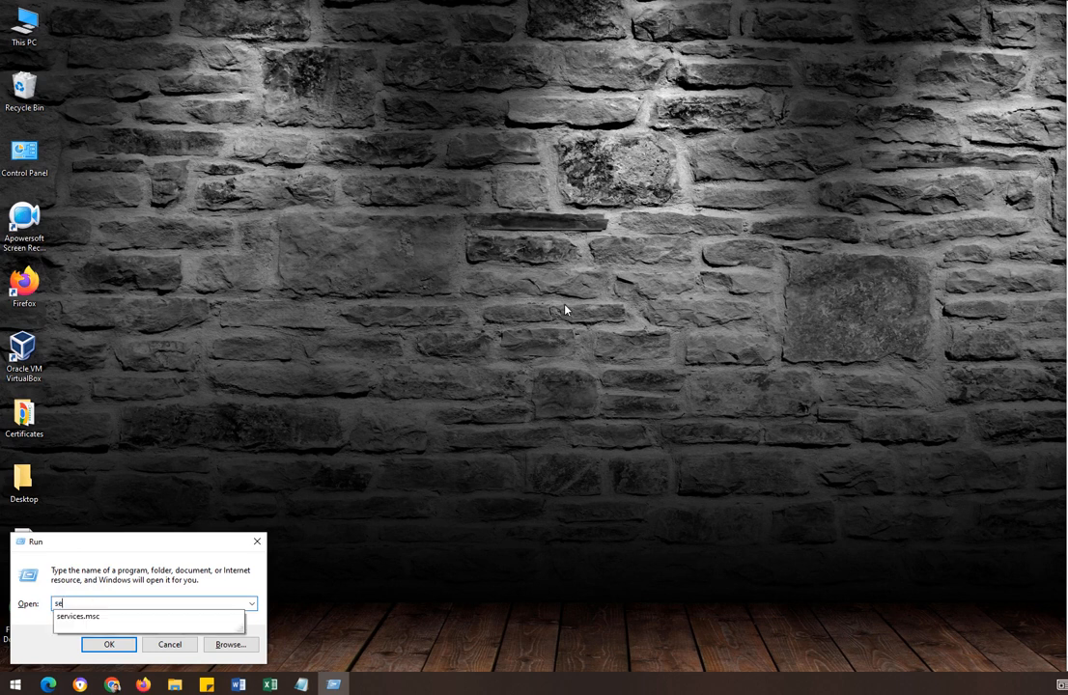
{"action": "type", "text": "rvices.msc"}
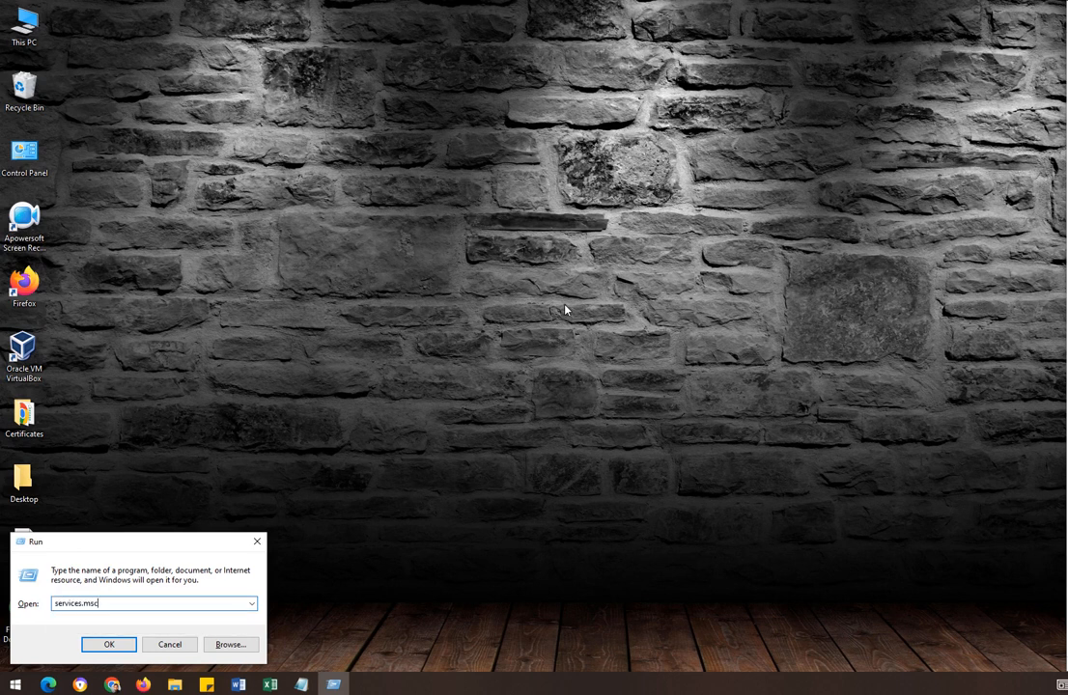
{"action": "left_click", "coordinate": [127, 646]}
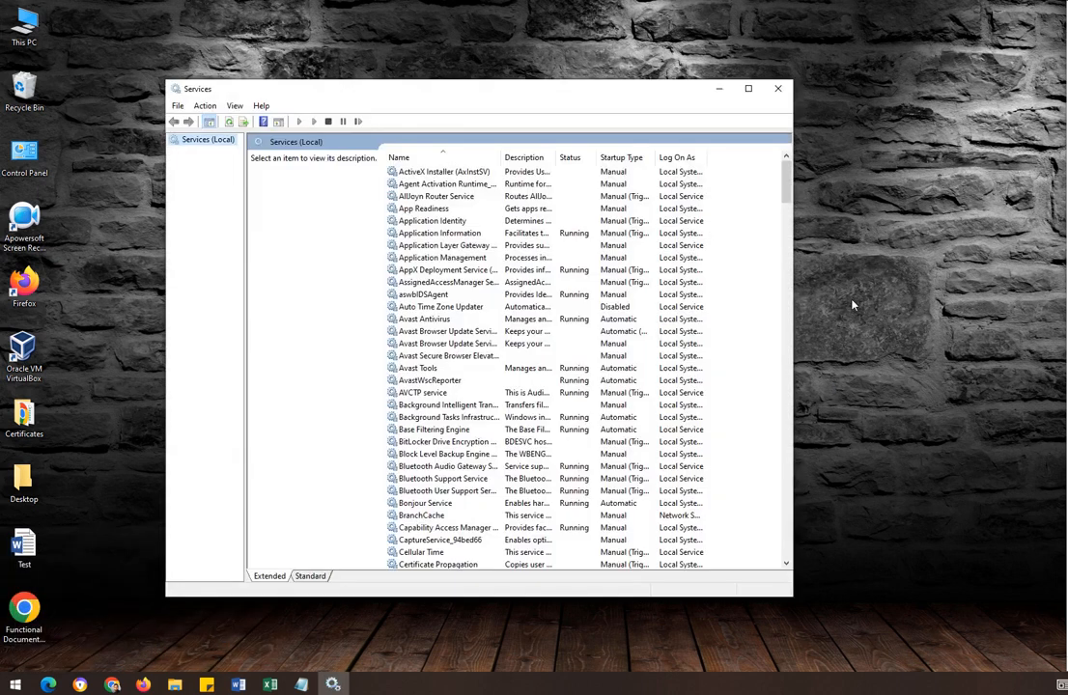
Find and select the Windows Update service in the list of local services.
{"action": "left_click", "coordinate": [458, 258]}
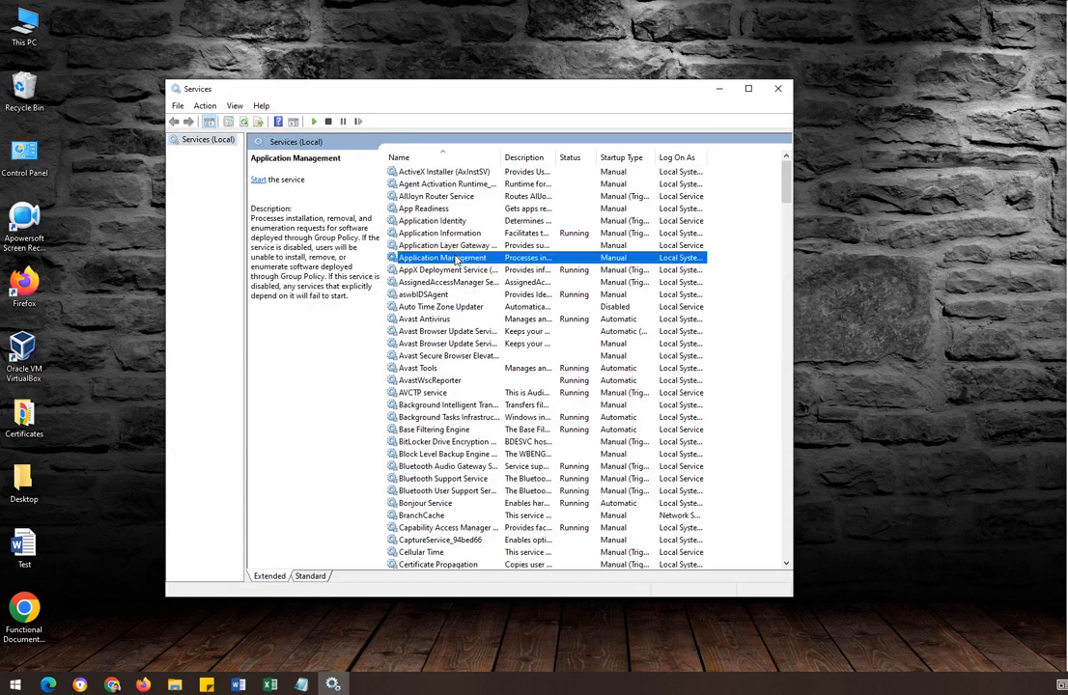
{"action": "key", "text": "w"}
{"action": "key", "text": "w"}
{"action": "key", "text": "w"}
{"action": "key", "text": "w"}
{"action": "key", "text": "w"}
{"action": "key", "text": "w"}
{"action": "key", "text": "w"}
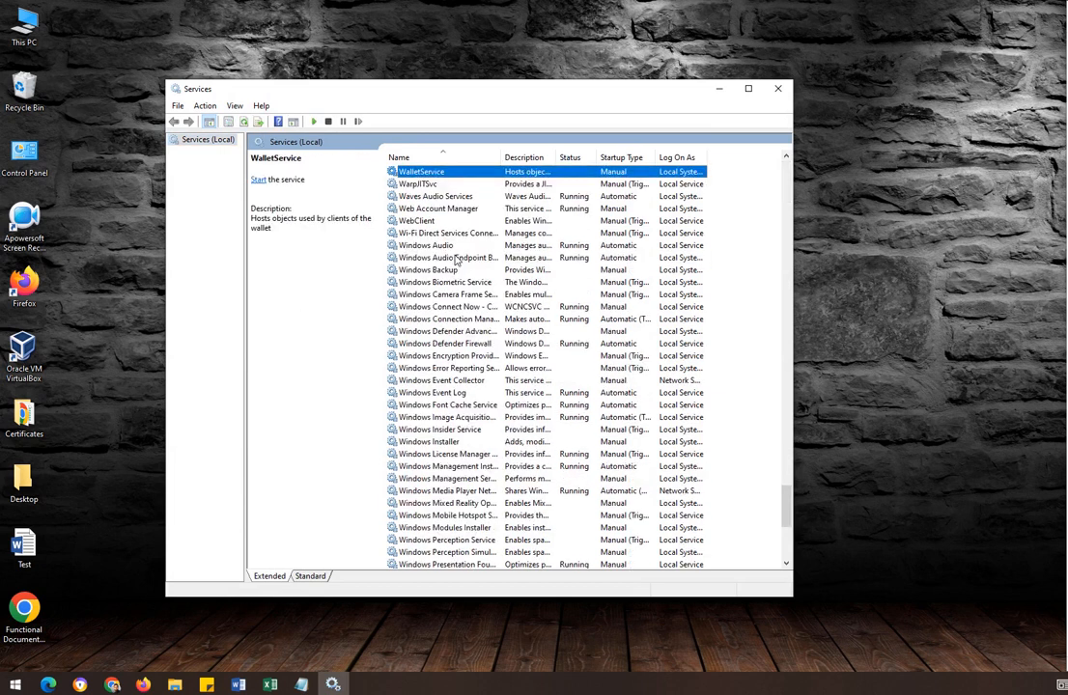
{"action": "key", "text": "w"}
{"action": "key", "text": "w"}
{"action": "key", "text": "w"}
{"action": "key", "text": "w"}
{"action": "key", "text": "w"}
{"action": "key", "text": "w"}
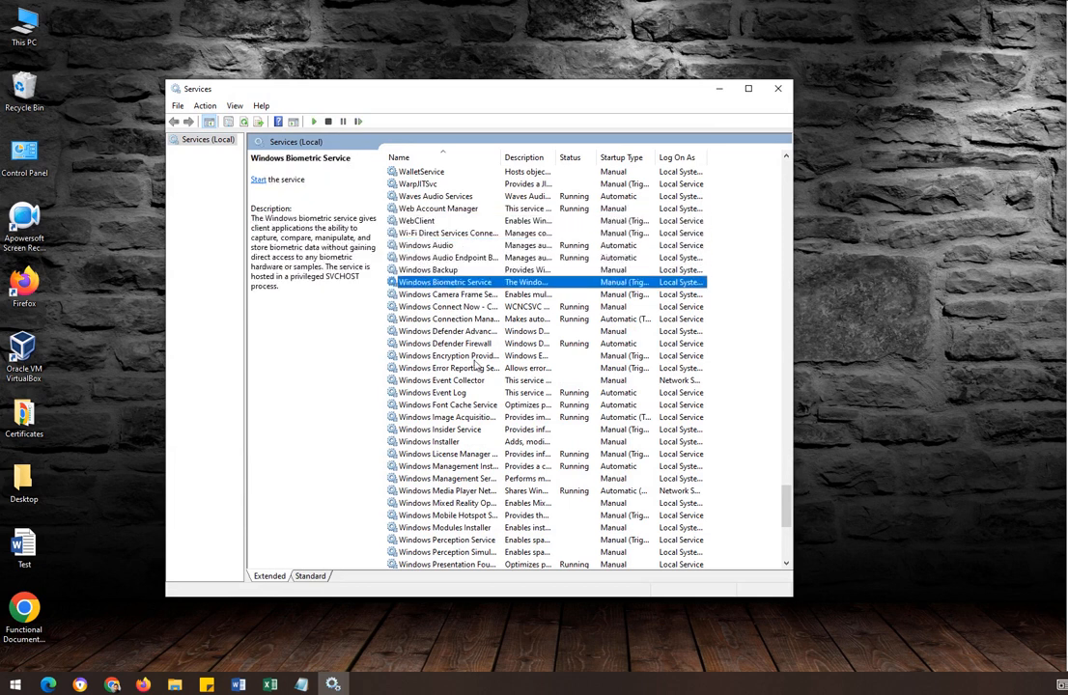
{"action": "scroll", "coordinate": [473, 377], "scroll_direction": "down", "scroll_amount": 5}
{"action": "scroll", "coordinate": [473, 386], "scroll_direction": "down", "scroll_amount": 1}
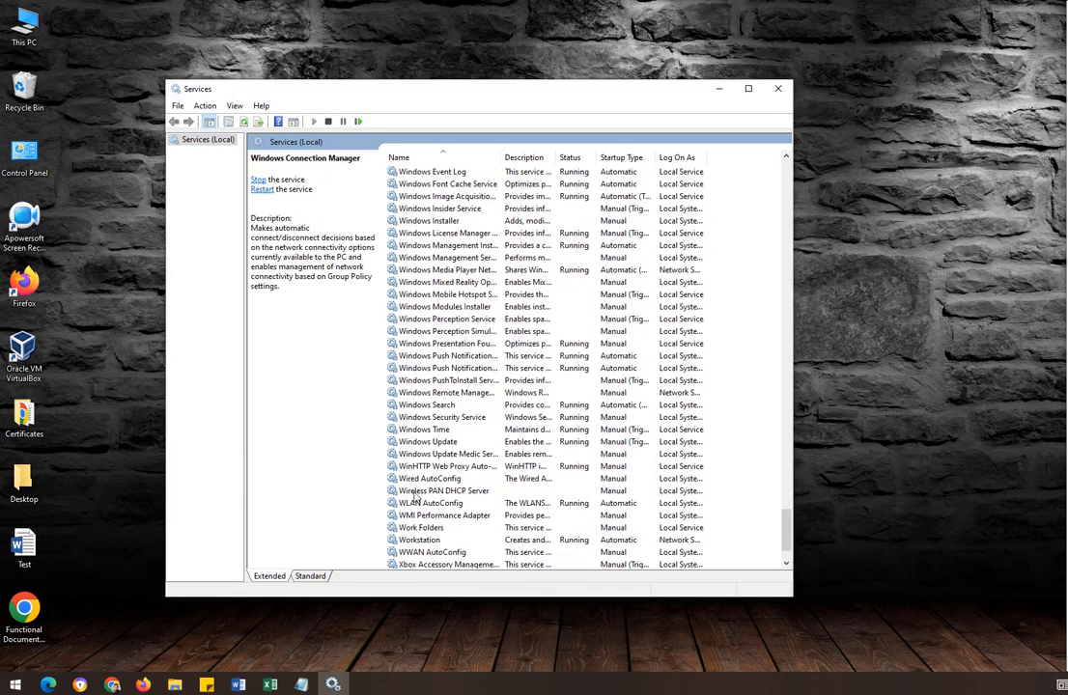
{"action": "left_click", "coordinate": [422, 442]}
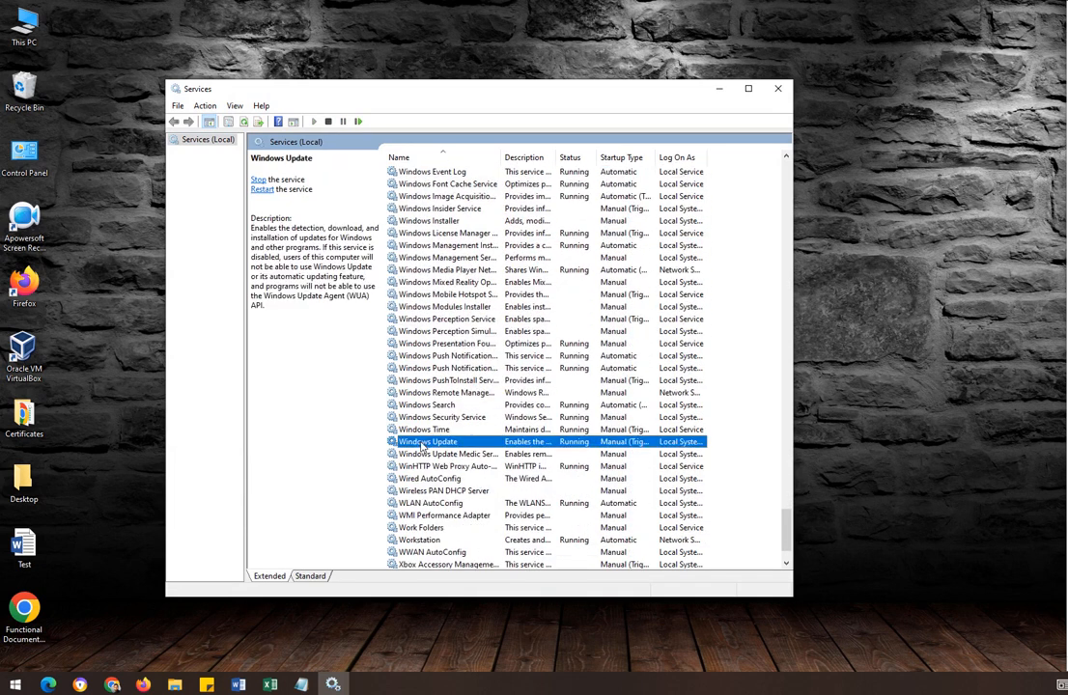
View the properties of the Windows Update service, cancel without changing anything, and close the Services console.
{"action": "right_click", "coordinate": [422, 444]}
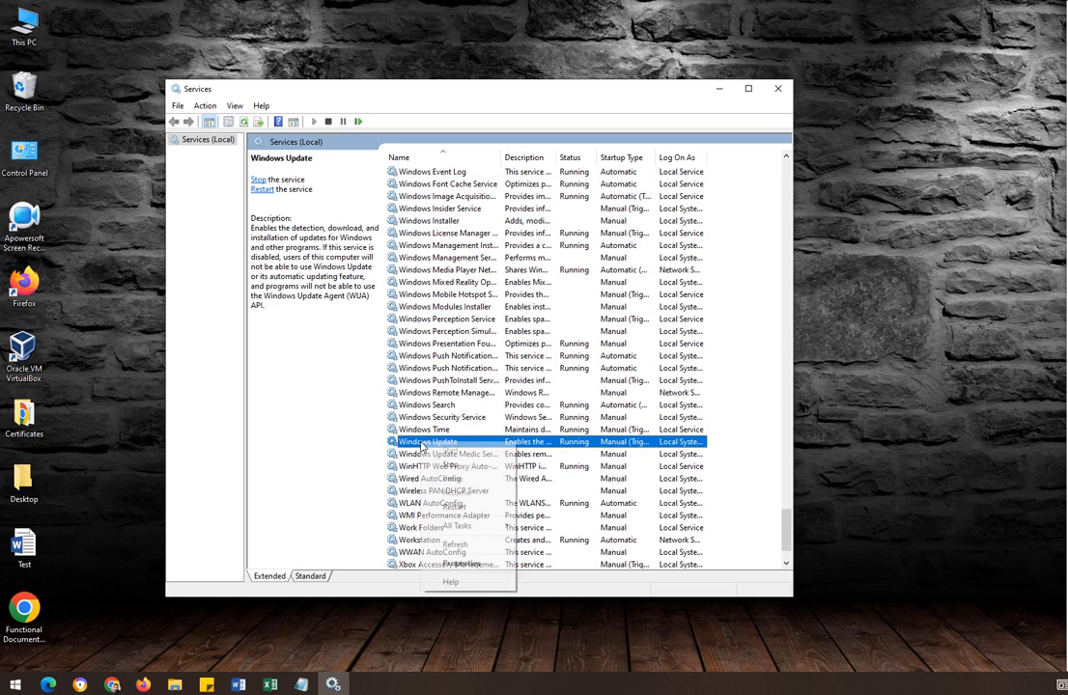
{"action": "left_click", "coordinate": [477, 564]}
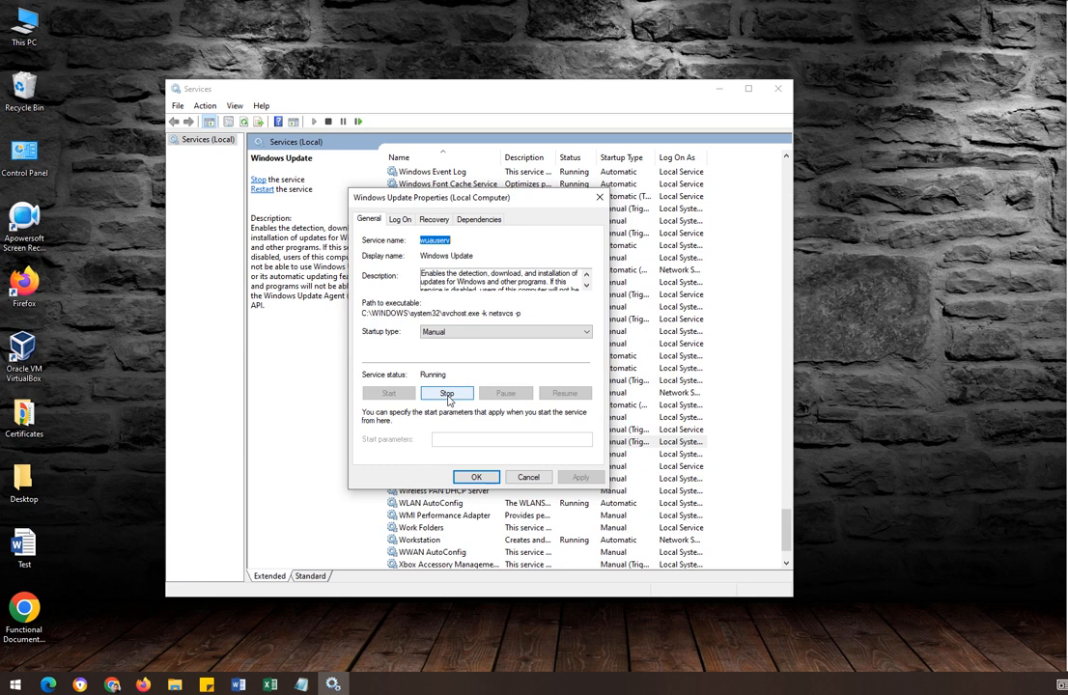
{"action": "left_click", "coordinate": [528, 477]}
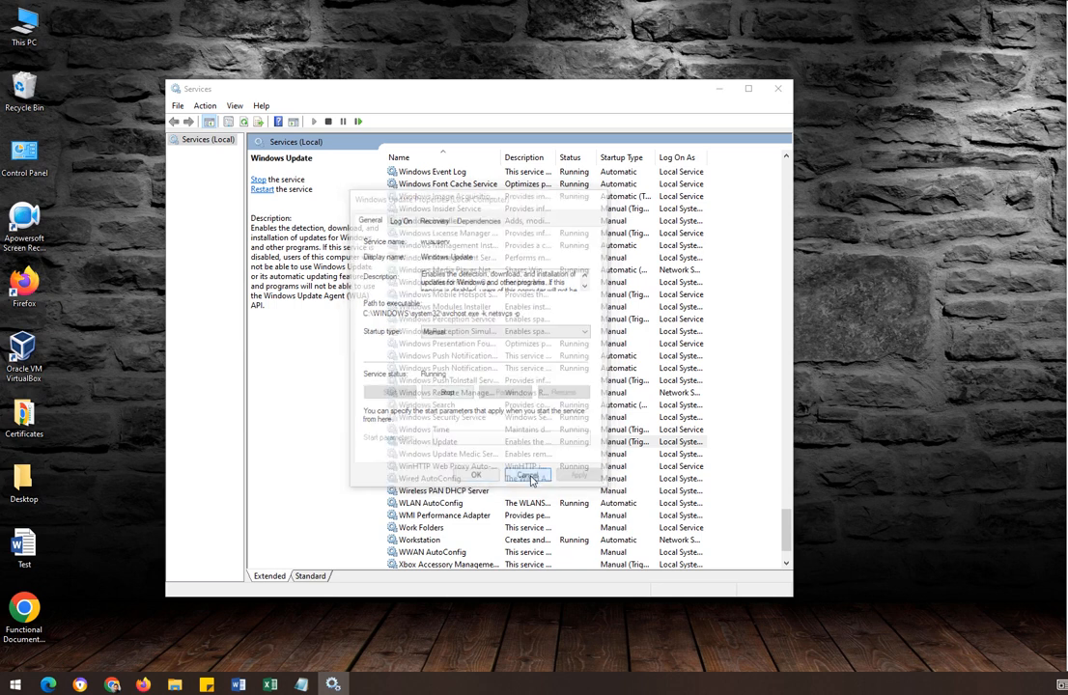
{"action": "left_click", "coordinate": [778, 88]}
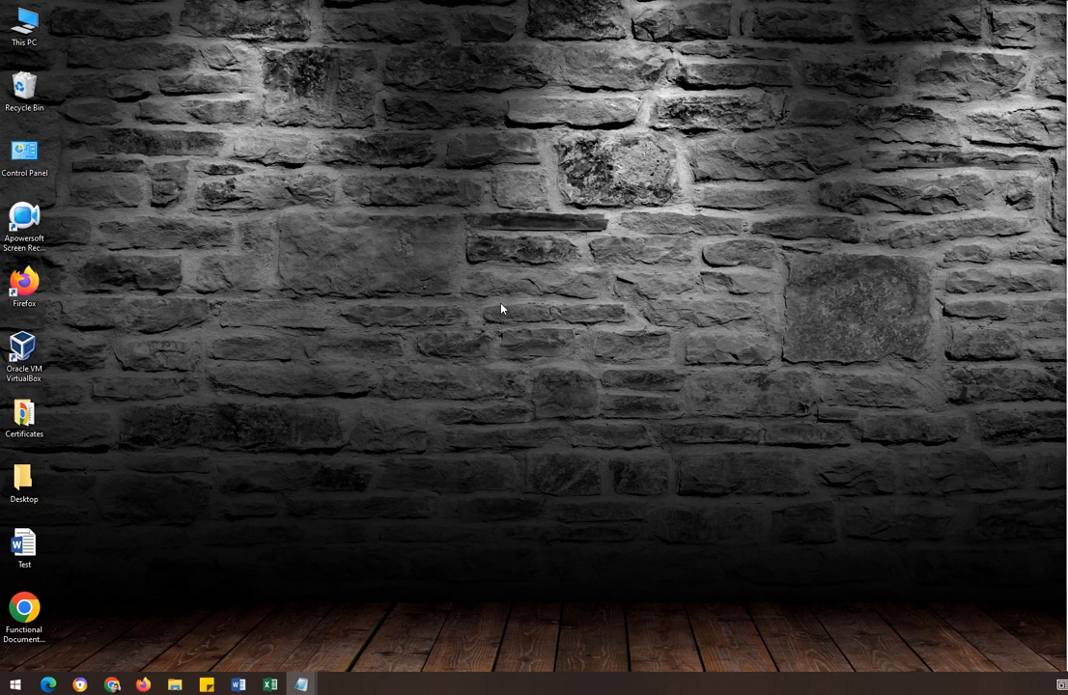
{"action": "key", "text": "super+r"}
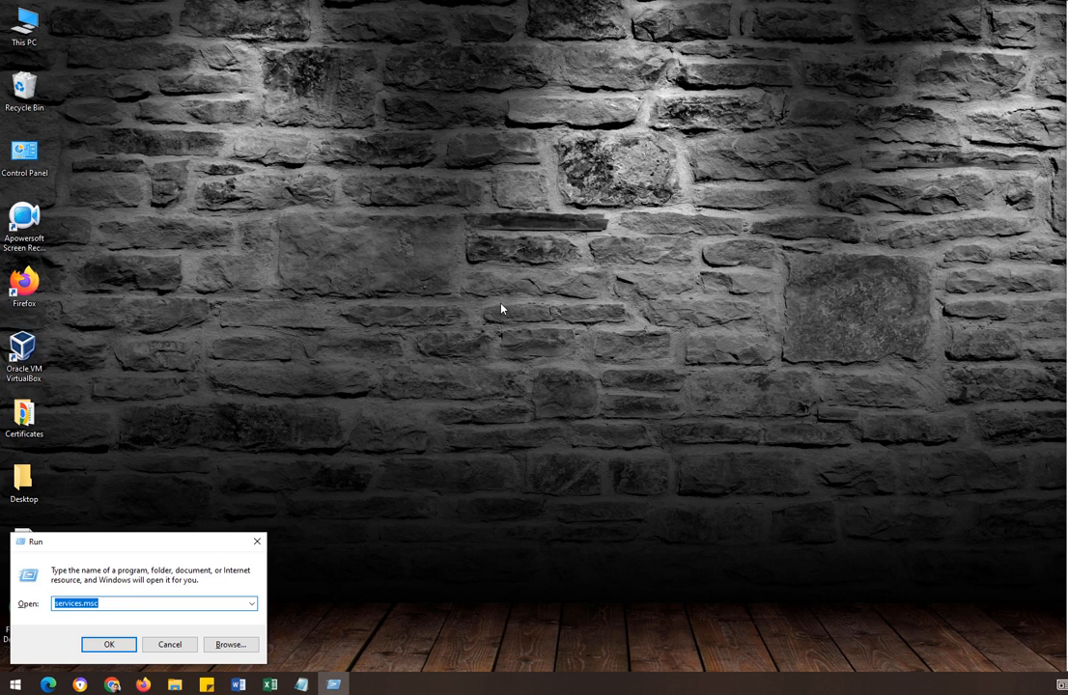
{"action": "key", "text": "BackSpace"}
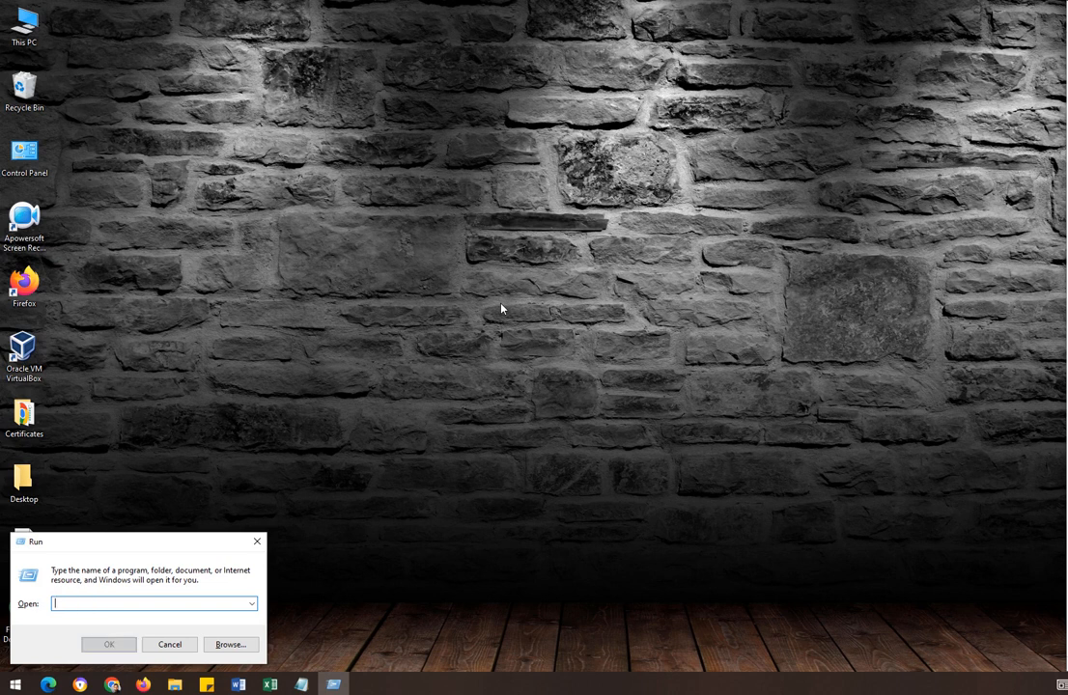
{"action": "left_click", "coordinate": [264, 542]}
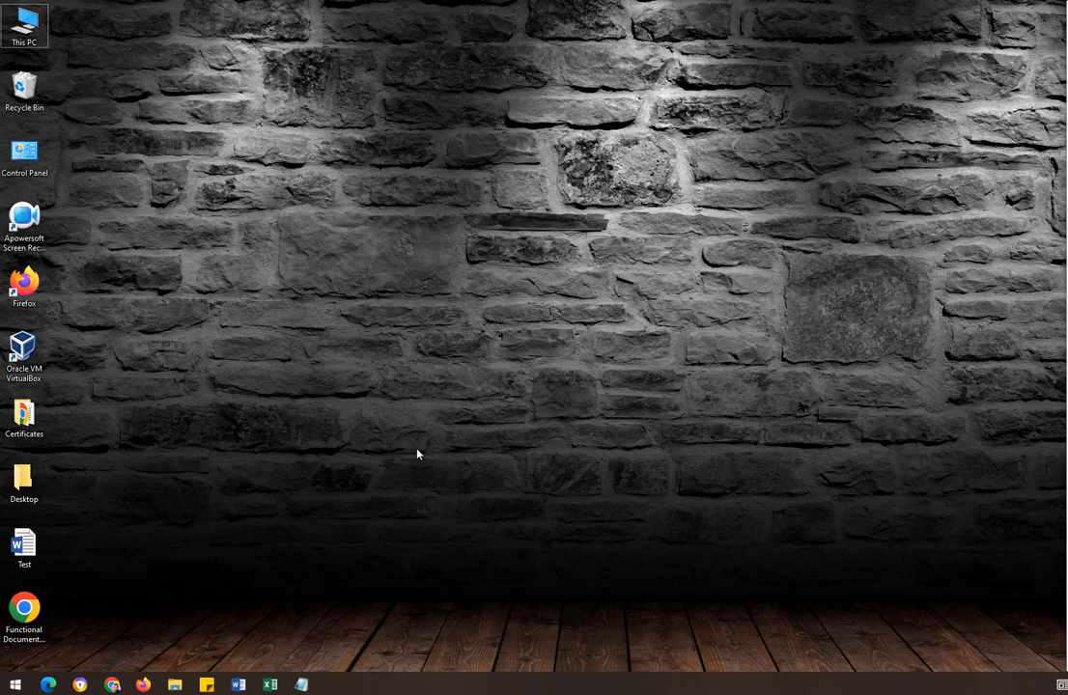
Open Task Manager and show its list of startup apps.
{"action": "right_click", "coordinate": [449, 685]}
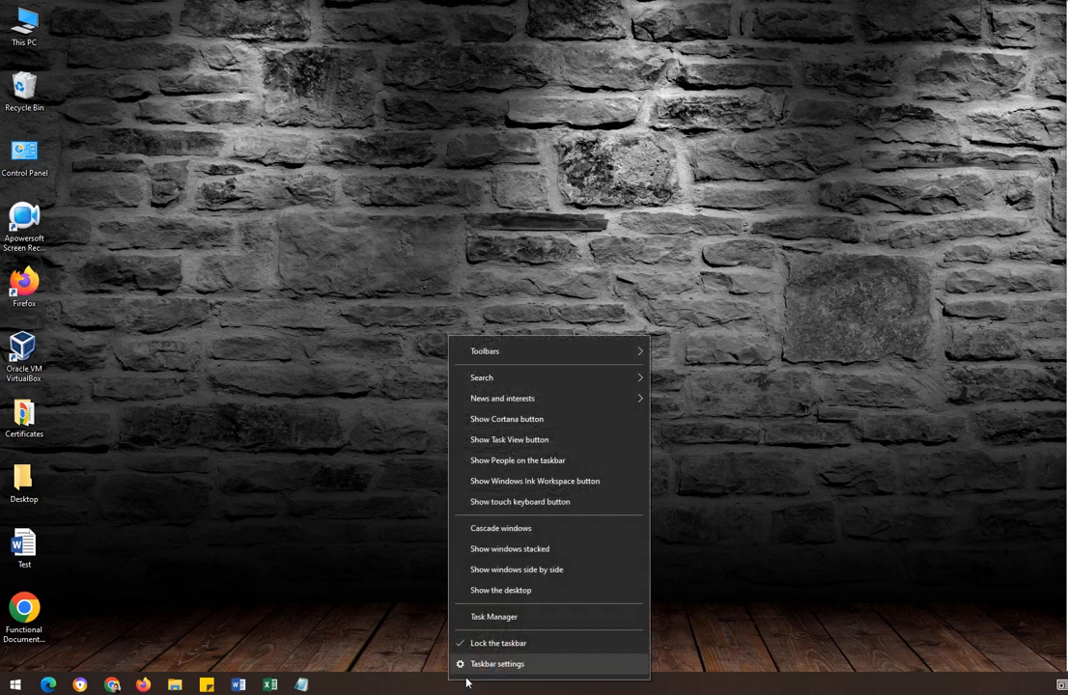
{"action": "left_click", "coordinate": [490, 617]}
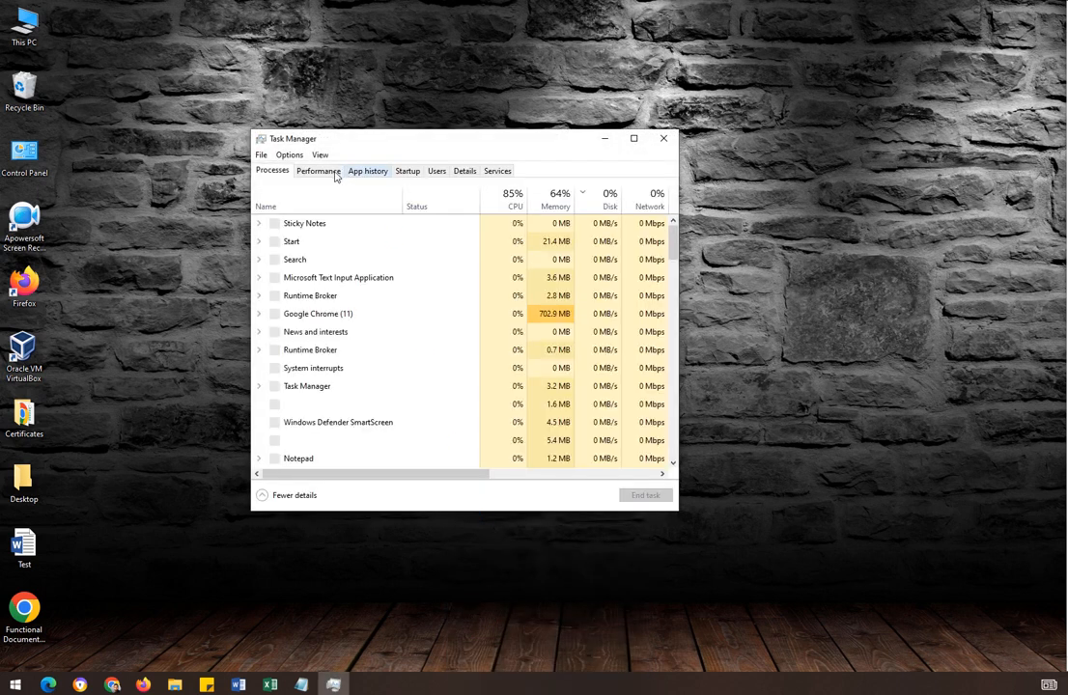
{"action": "left_click", "coordinate": [407, 174]}
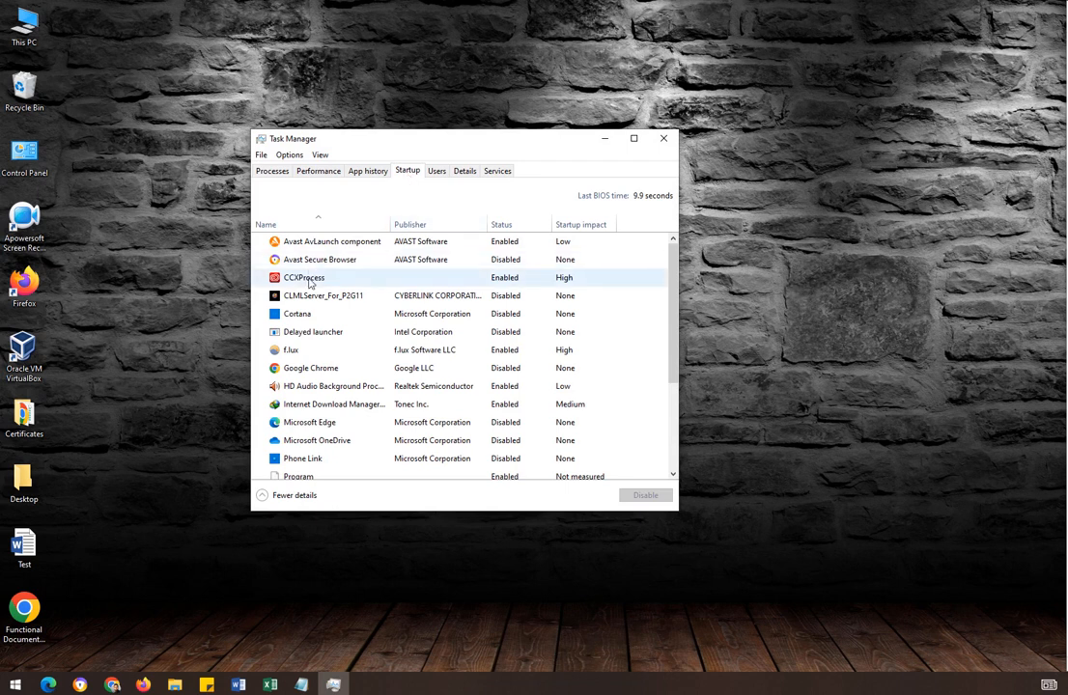
Examine the status and startup impact of all startup apps, including the options offered for the Zapya Adaptor entry.
{"action": "scroll", "coordinate": [315, 353], "scroll_direction": "down", "scroll_amount": 3}
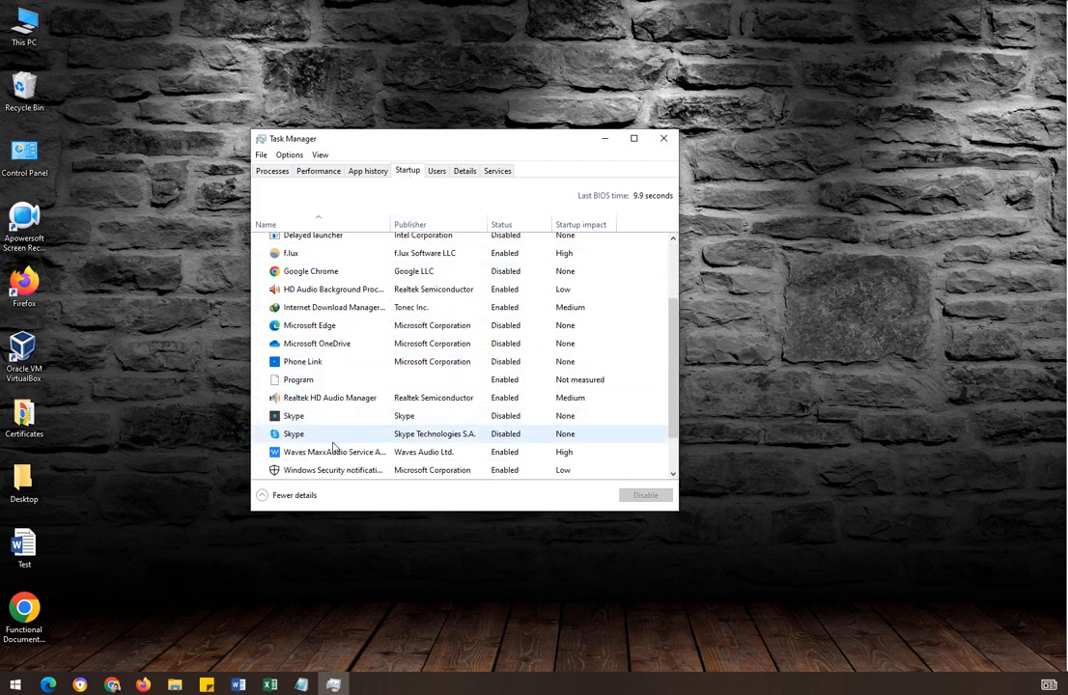
{"action": "scroll", "coordinate": [428, 428], "scroll_direction": "up", "scroll_amount": 3}
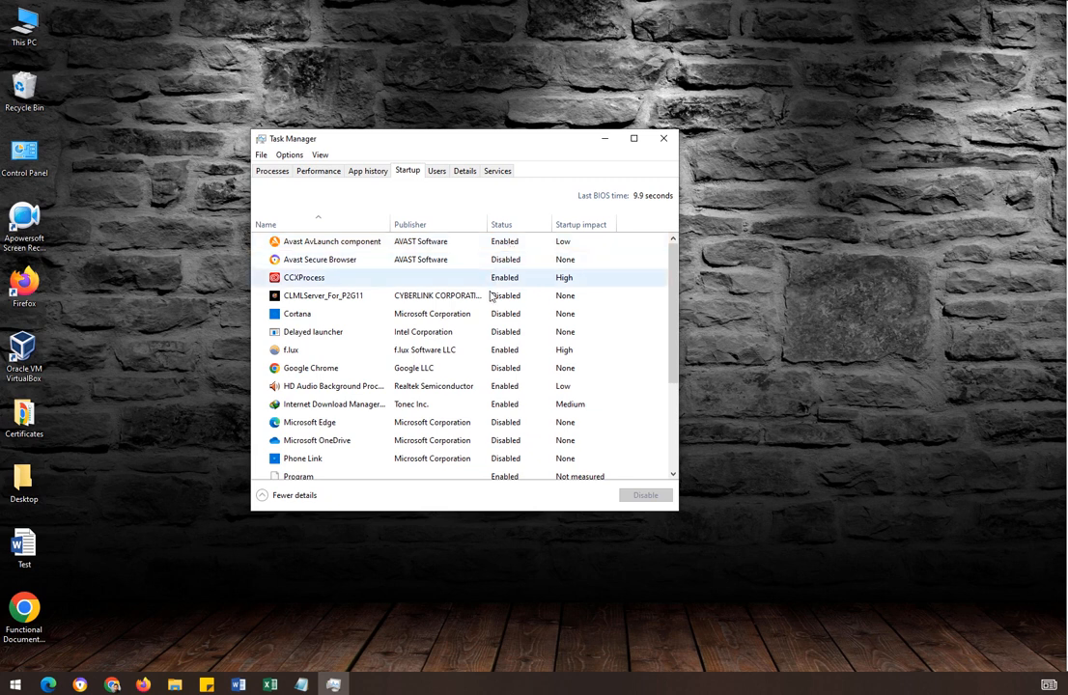
{"action": "scroll", "coordinate": [496, 375], "scroll_direction": "down", "scroll_amount": 1}
{"action": "scroll", "coordinate": [496, 375], "scroll_direction": "down", "scroll_amount": 3}
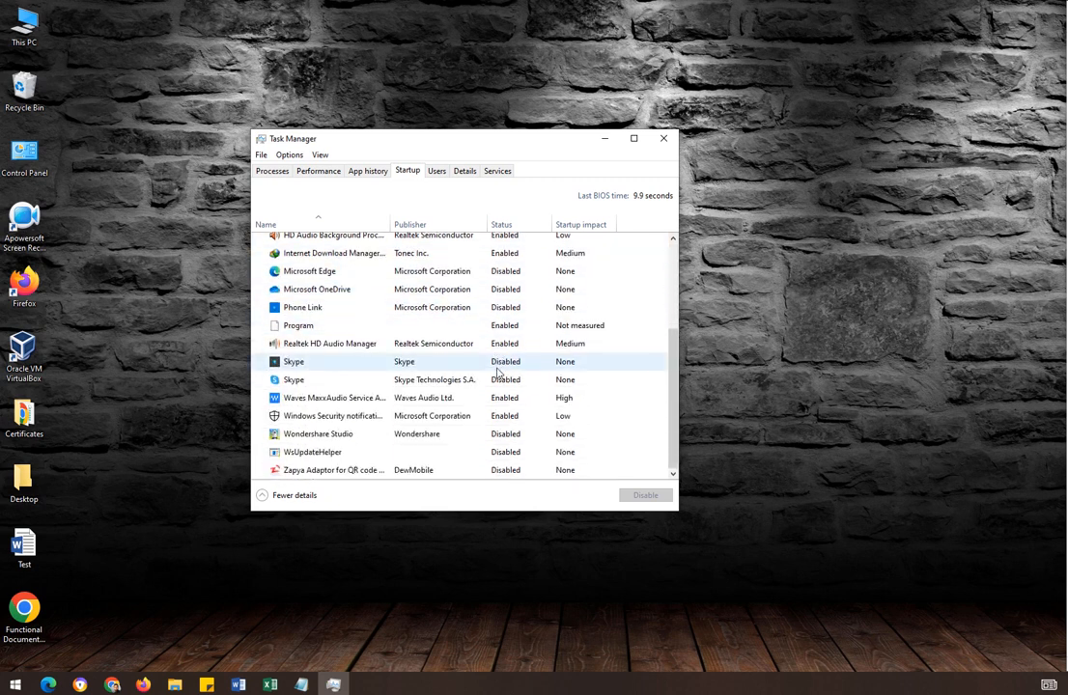
{"action": "scroll", "coordinate": [498, 360], "scroll_direction": "up", "scroll_amount": 3}
{"action": "scroll", "coordinate": [457, 291], "scroll_direction": "up", "scroll_amount": 1}
{"action": "scroll", "coordinate": [460, 290], "scroll_direction": "down", "scroll_amount": 3}
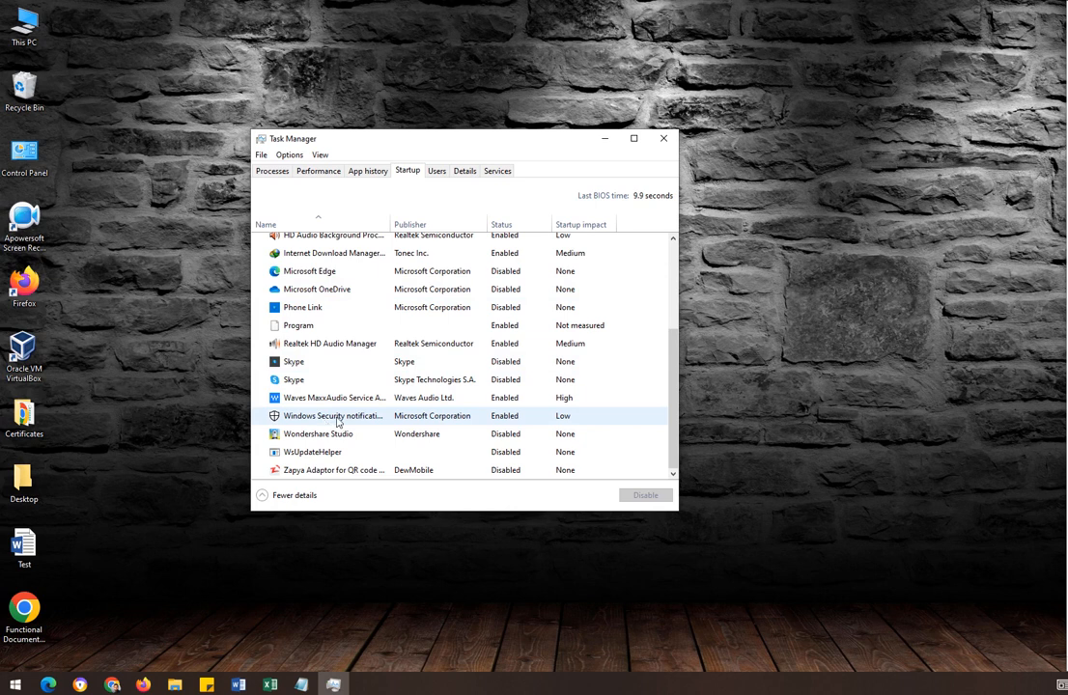
{"action": "left_click", "coordinate": [390, 419]}
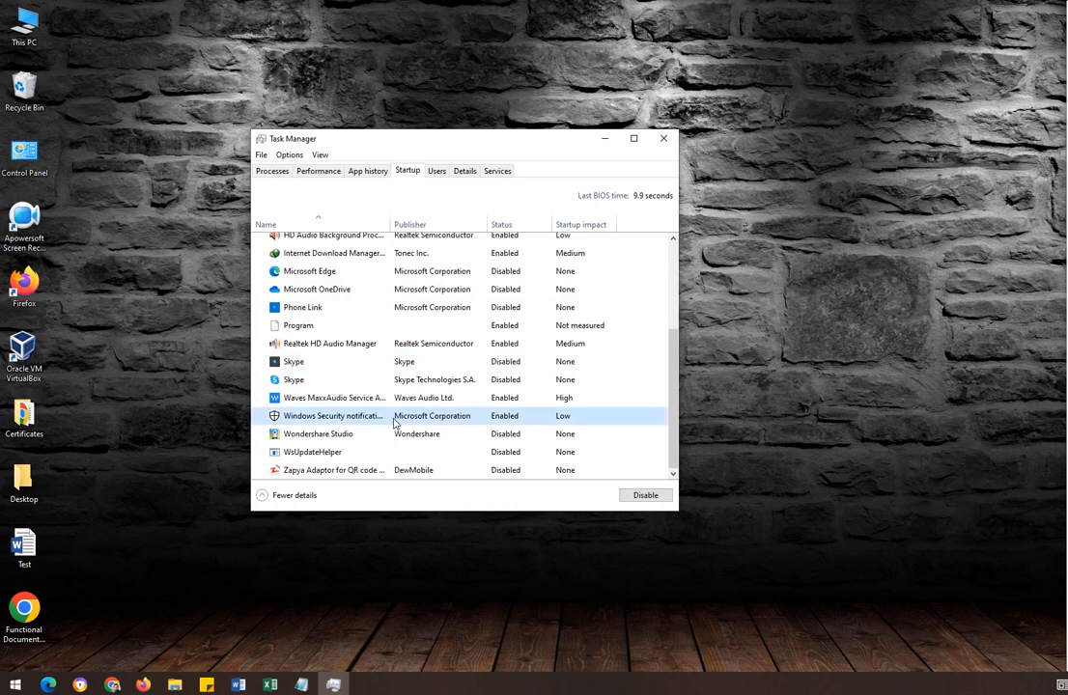
{"action": "scroll", "coordinate": [394, 423], "scroll_direction": "up", "scroll_amount": 5}
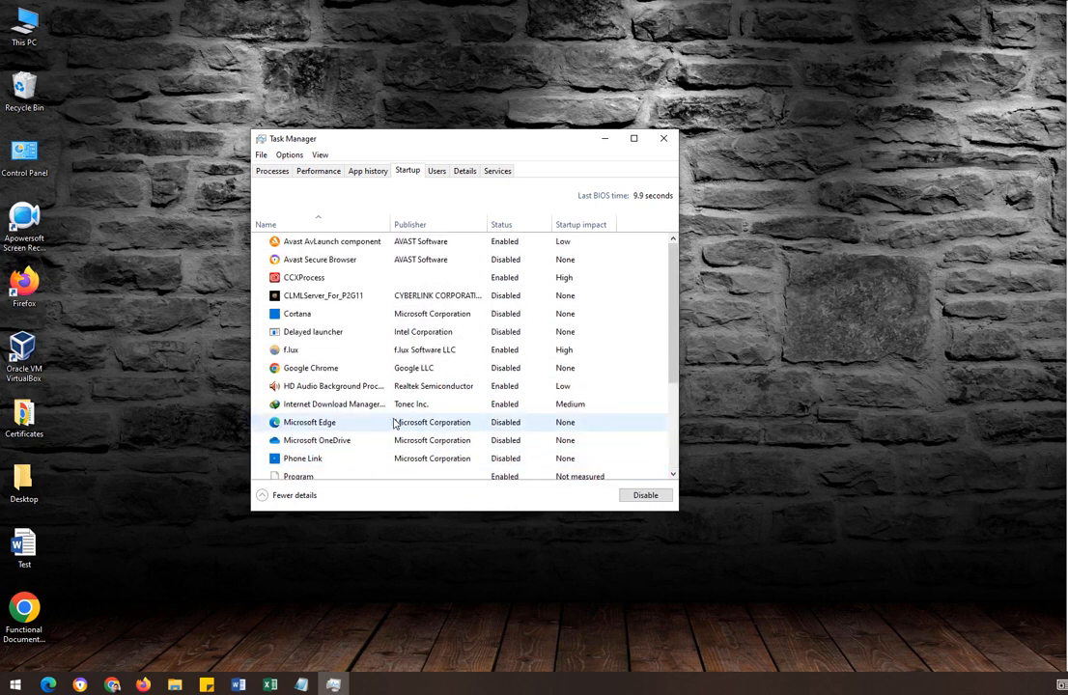
{"action": "scroll", "coordinate": [393, 422], "scroll_direction": "down", "scroll_amount": 5}
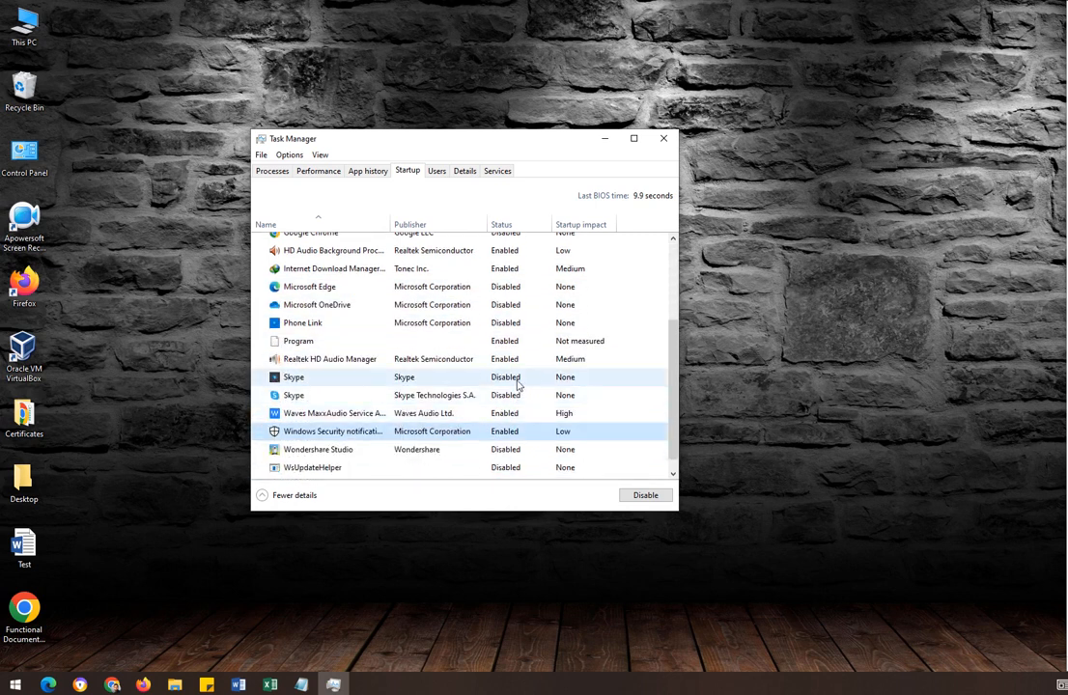
{"action": "scroll", "coordinate": [503, 386], "scroll_direction": "down", "scroll_amount": 1}
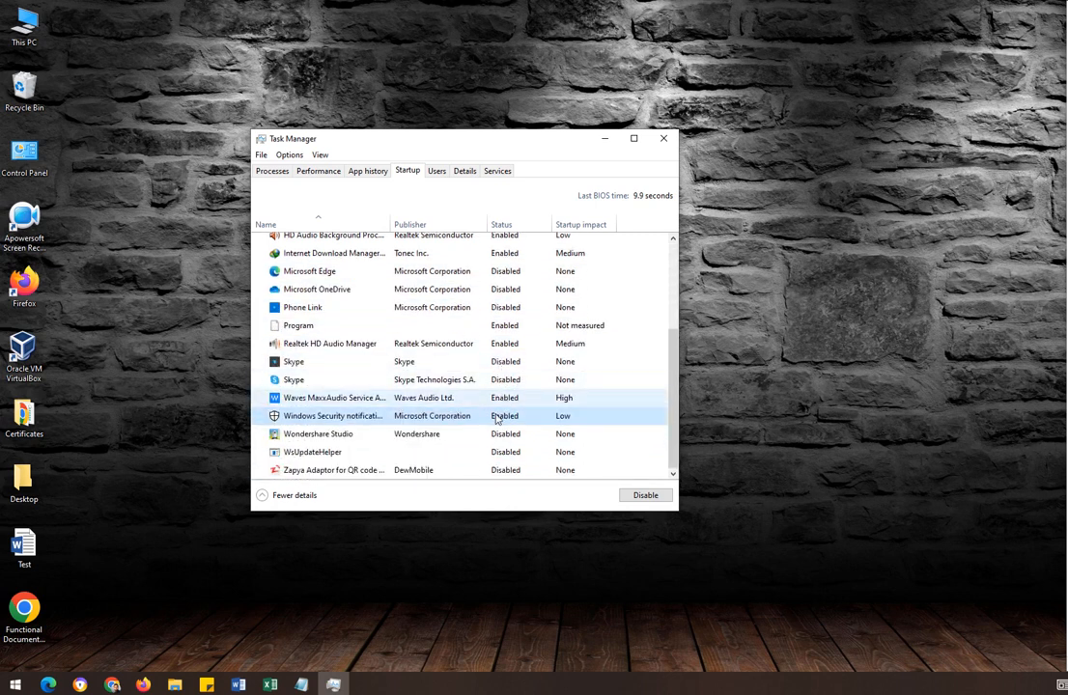
{"action": "right_click", "coordinate": [495, 471]}
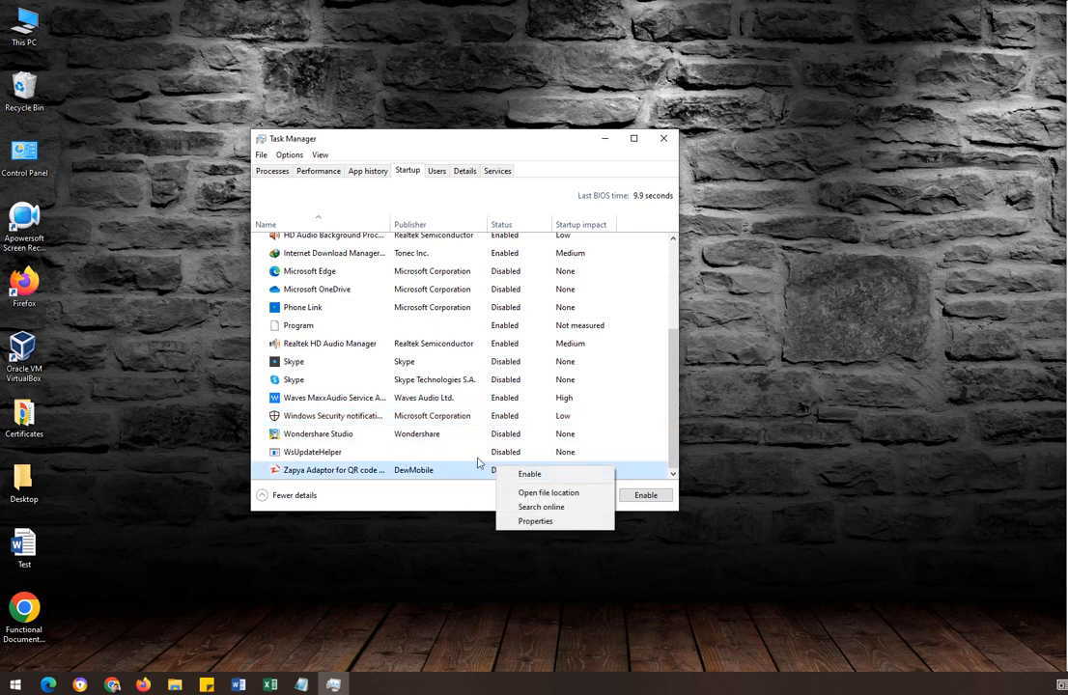
{"action": "left_click", "coordinate": [477, 454]}
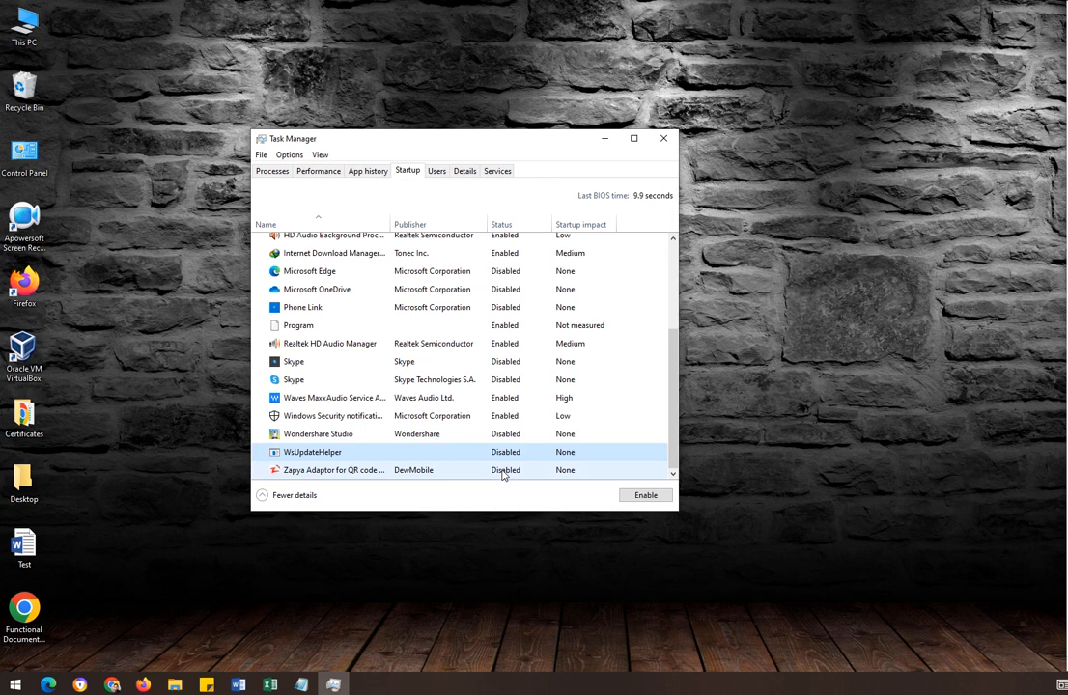
Disable Internet Download Manager as a startup app, check the rest of the list, and close Task Manager.
{"action": "scroll", "coordinate": [513, 401], "scroll_direction": "up", "scroll_amount": 3}
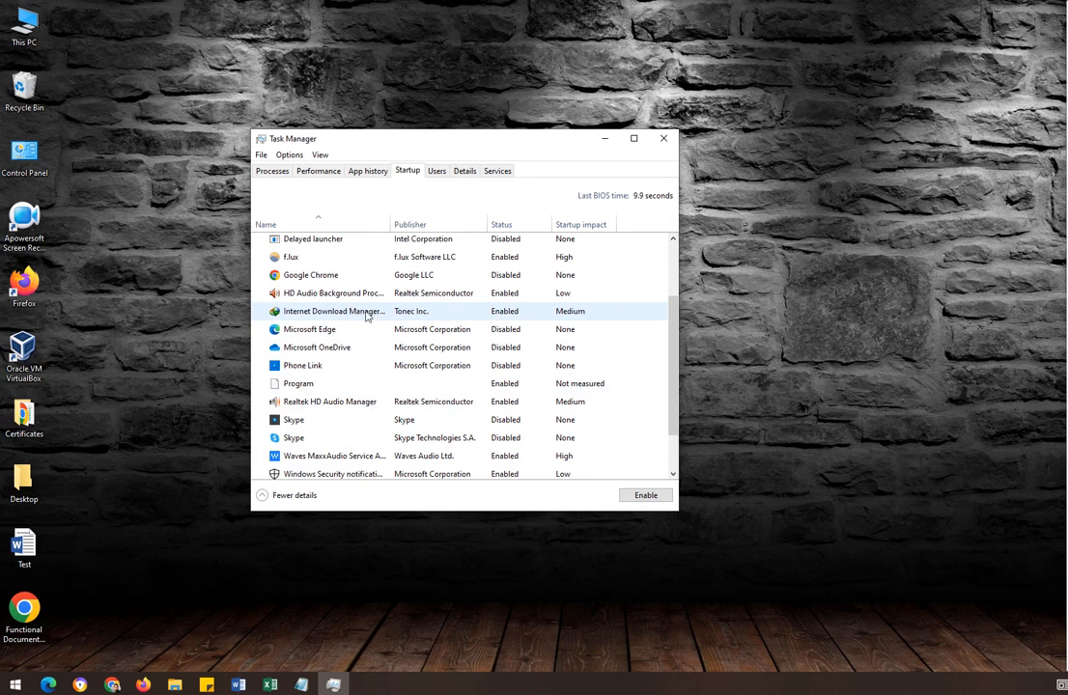
{"action": "right_click", "coordinate": [511, 317]}
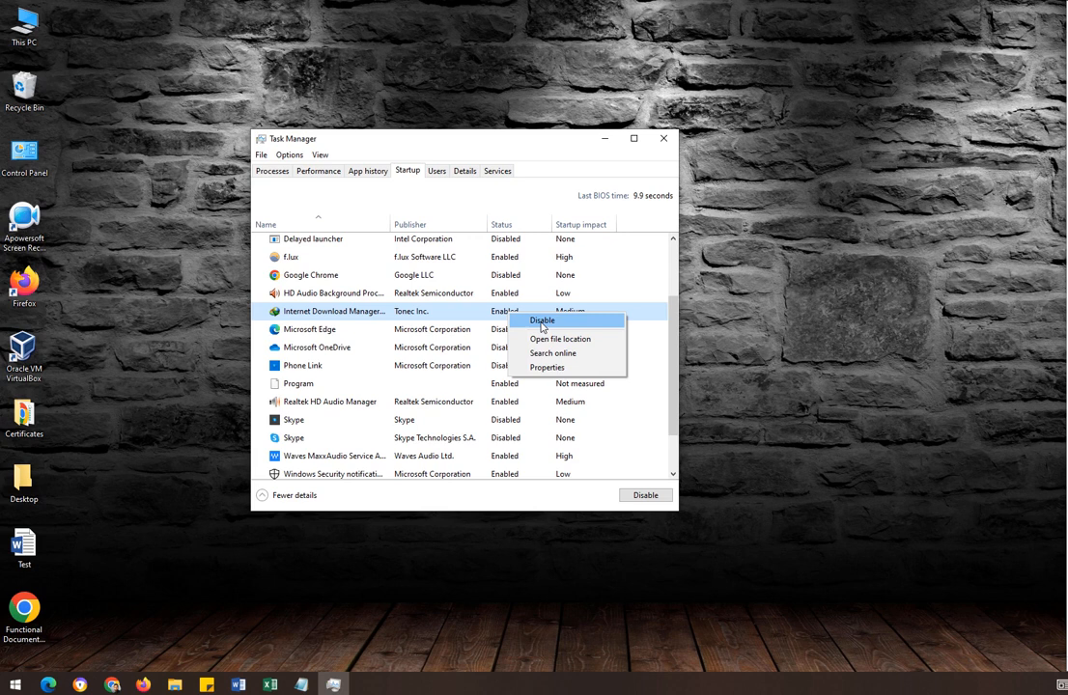
{"action": "left_click", "coordinate": [541, 323]}
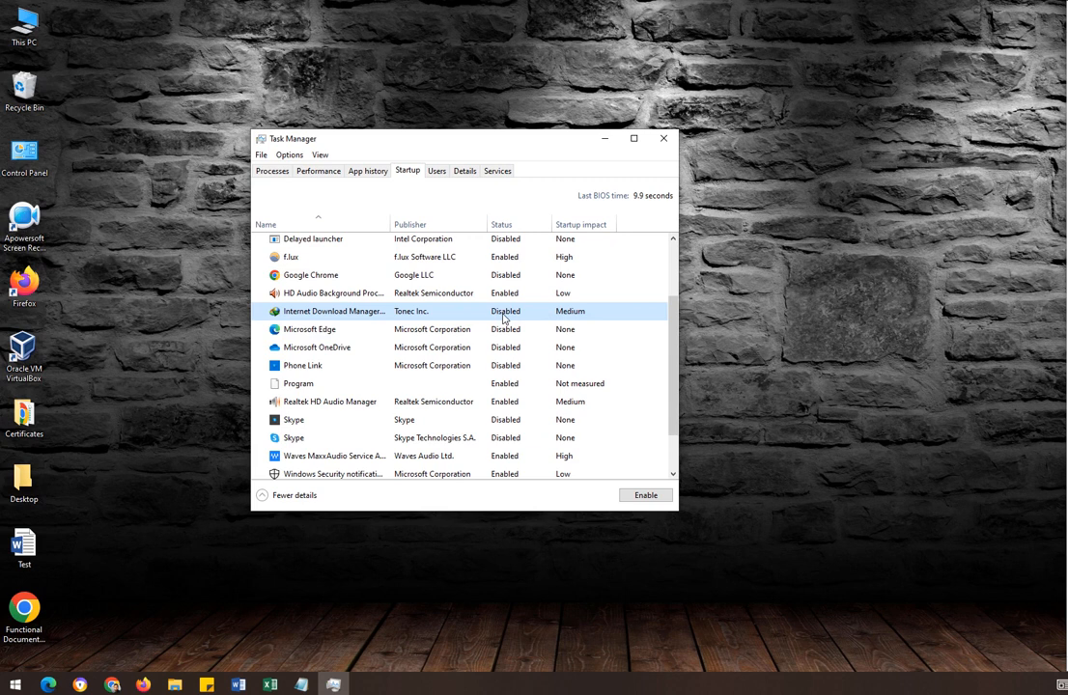
{"action": "scroll", "coordinate": [503, 319], "scroll_direction": "up", "scroll_amount": 2}
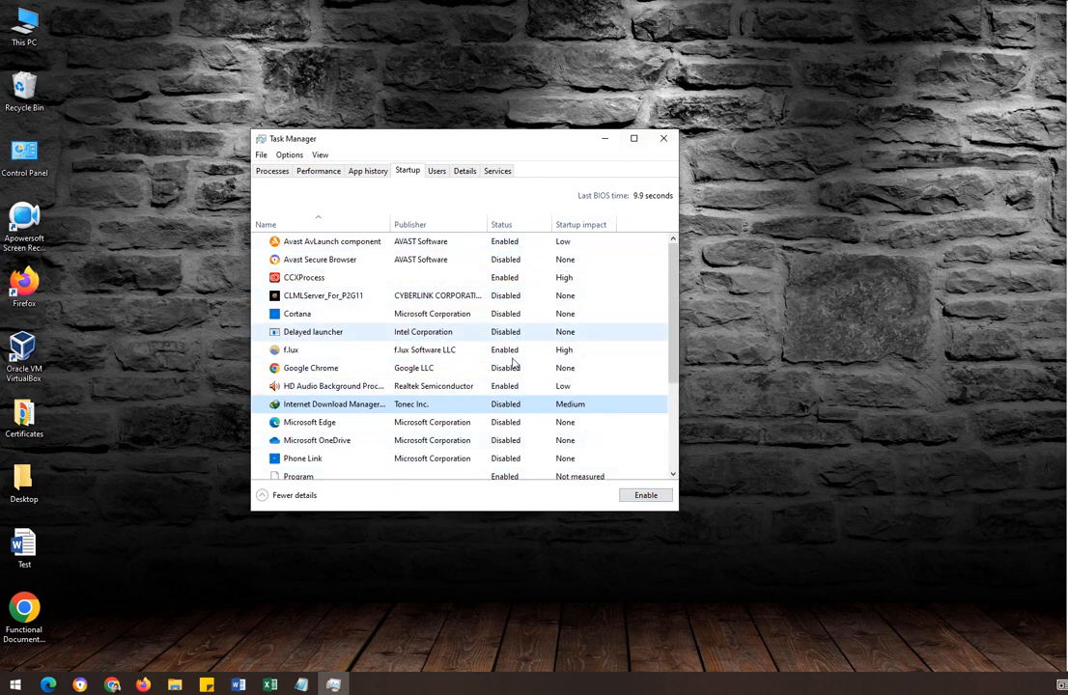
{"action": "scroll", "coordinate": [522, 367], "scroll_direction": "down", "scroll_amount": 2}
{"action": "scroll", "coordinate": [526, 367], "scroll_direction": "down", "scroll_amount": 3}
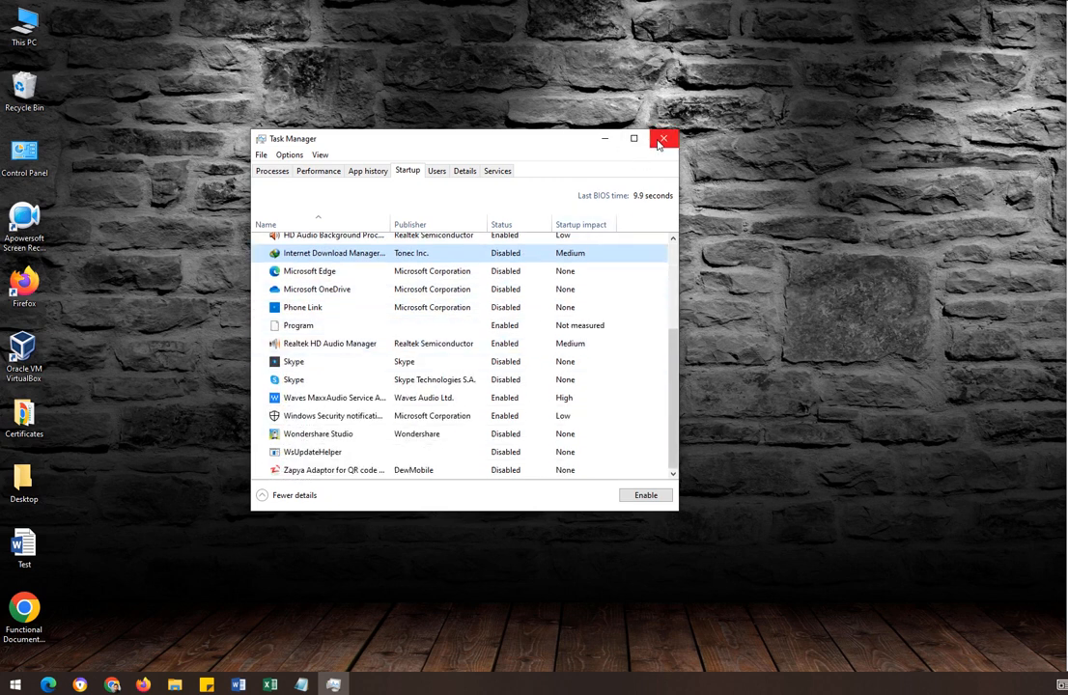
{"action": "left_click", "coordinate": [662, 138]}
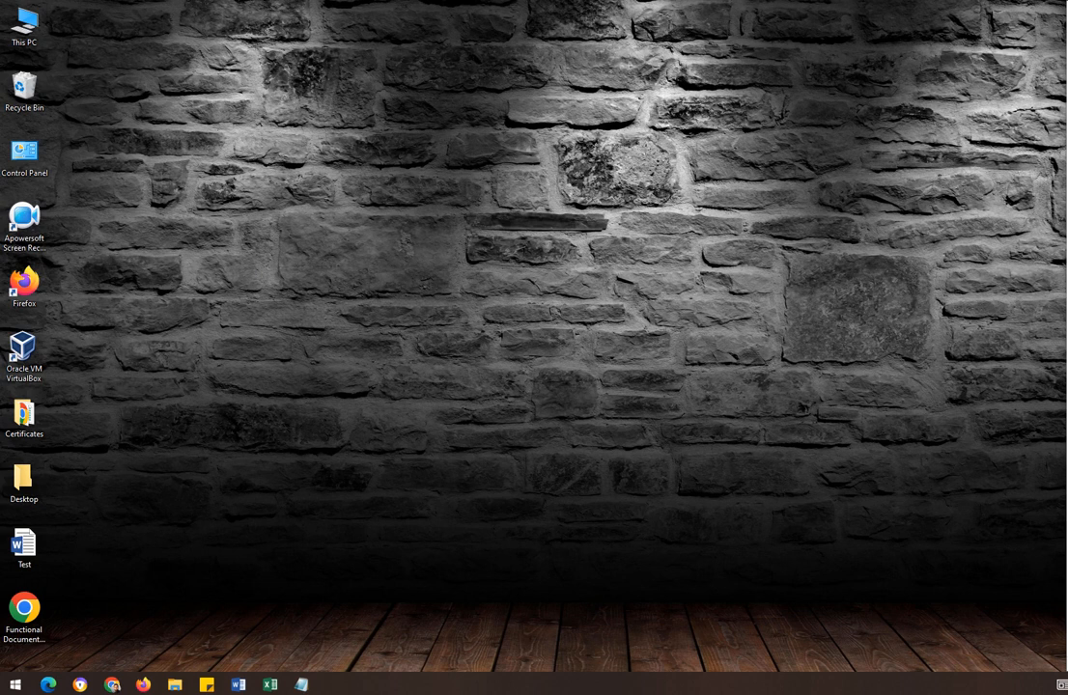
Open System Configuration by running msconfig.
{"action": "left_click", "coordinate": [720, 409]}
{"action": "key", "text": "super+r"}
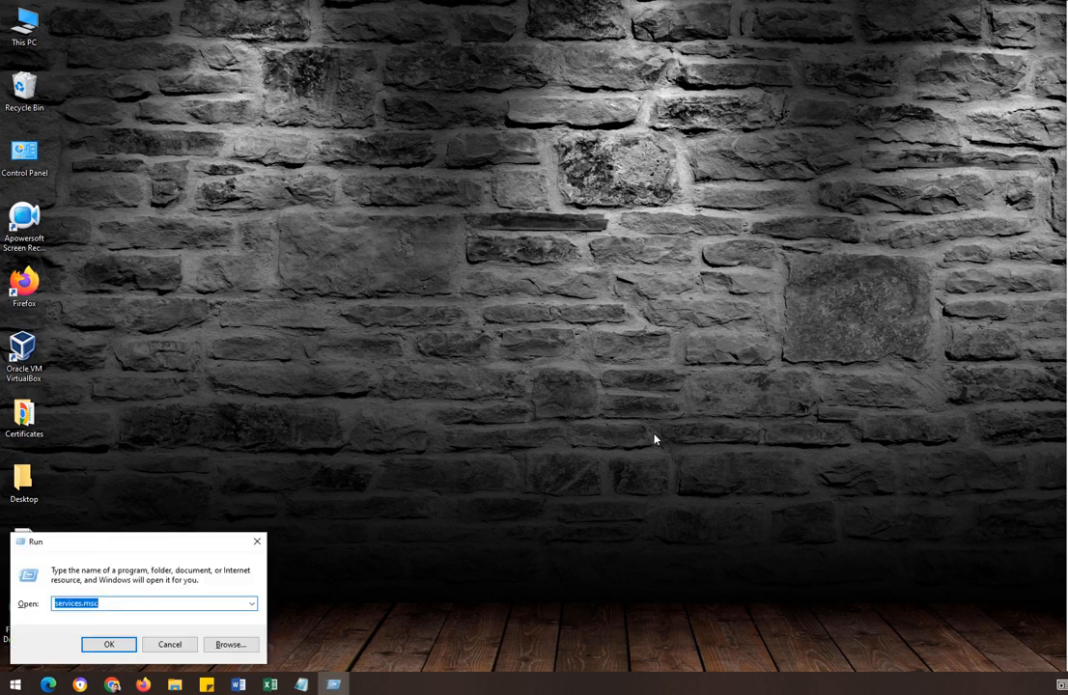
{"action": "type", "text": "msconfig"}
{"action": "key", "text": "Return"}
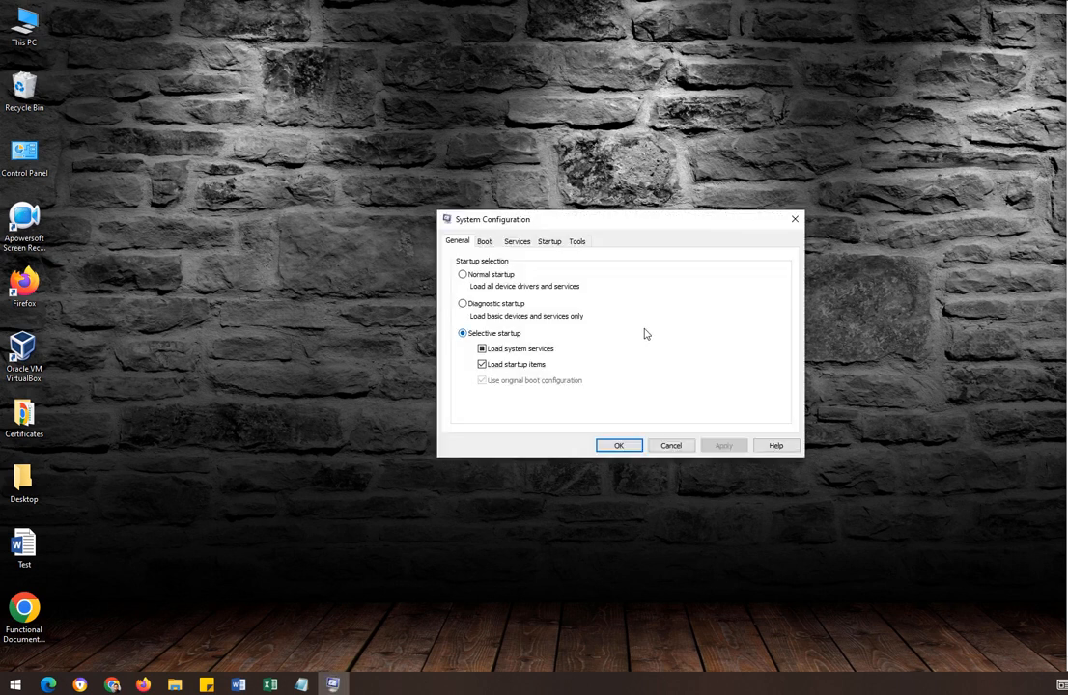
Examine the services in System Configuration, hide all Microsoft services to review the remaining ones, and cancel the dialog.
{"action": "left_click", "coordinate": [518, 247]}
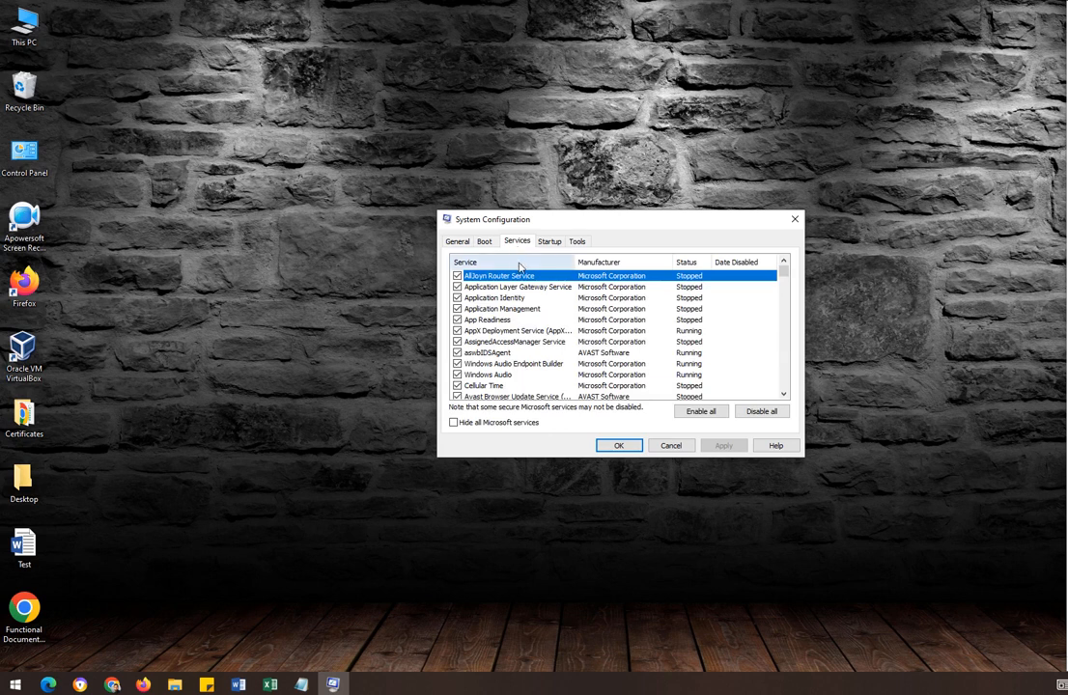
{"action": "scroll", "coordinate": [501, 293], "scroll_direction": "down", "scroll_amount": 1}
{"action": "scroll", "coordinate": [501, 294], "scroll_direction": "down", "scroll_amount": 8}
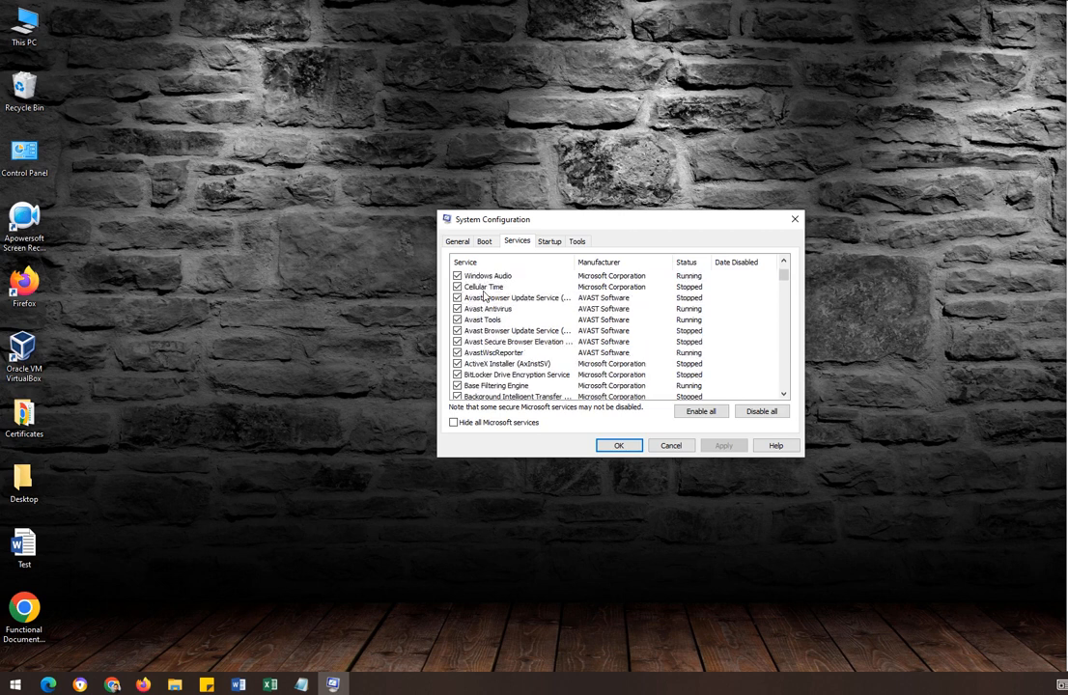
{"action": "scroll", "coordinate": [486, 297], "scroll_direction": "down", "scroll_amount": 10}
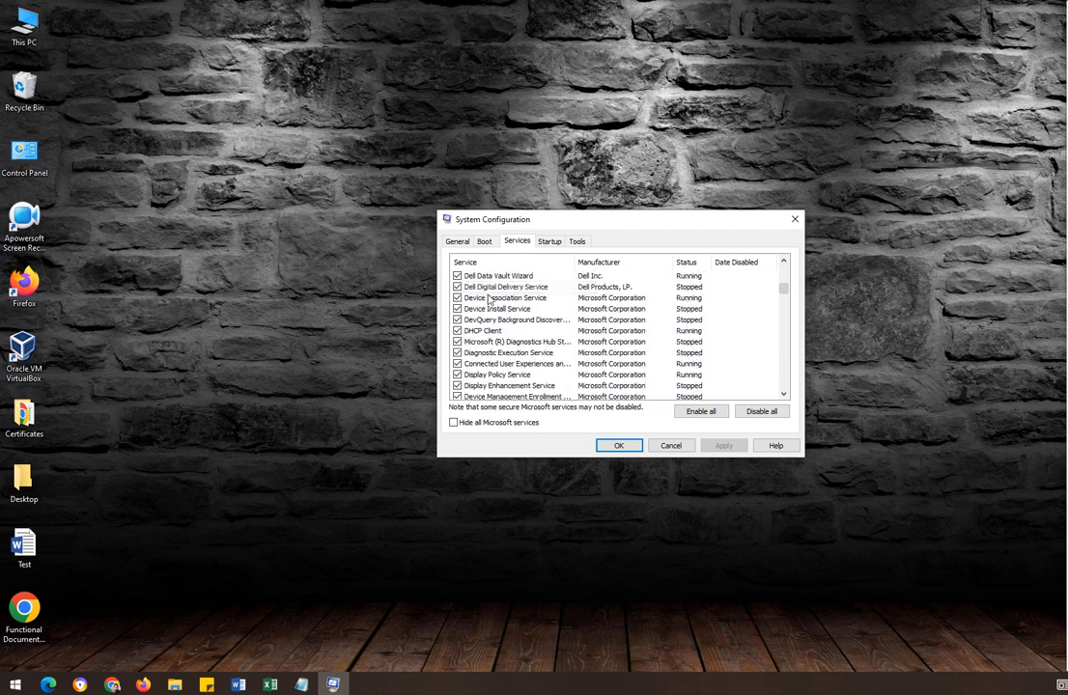
{"action": "left_click", "coordinate": [492, 424]}
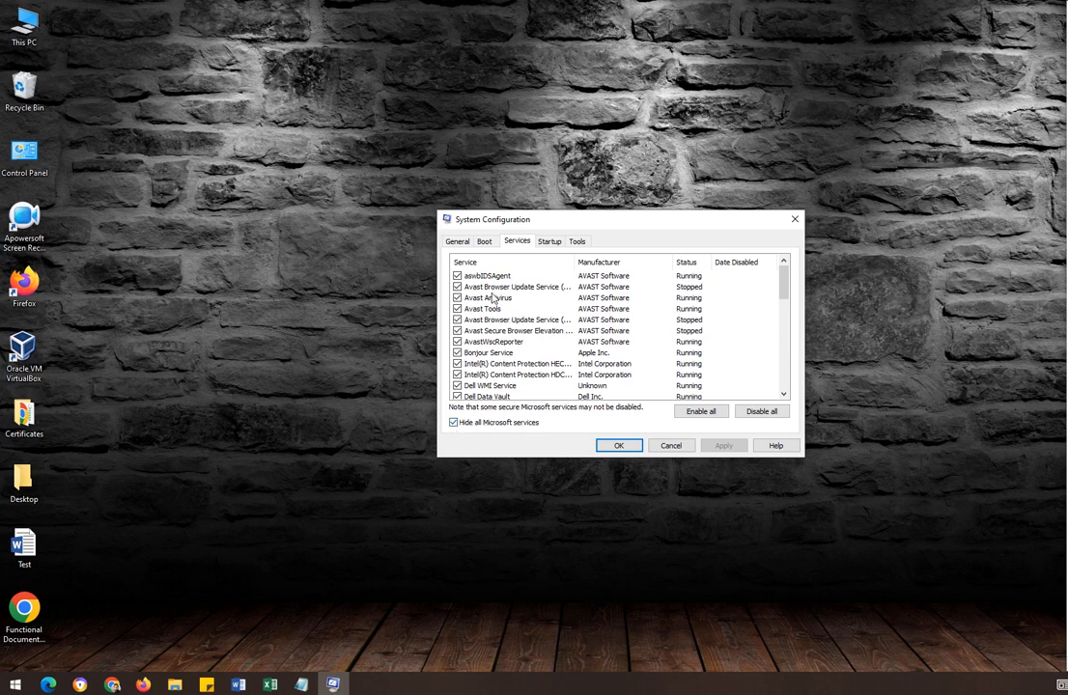
{"action": "scroll", "coordinate": [498, 295], "scroll_direction": "down", "scroll_amount": 3}
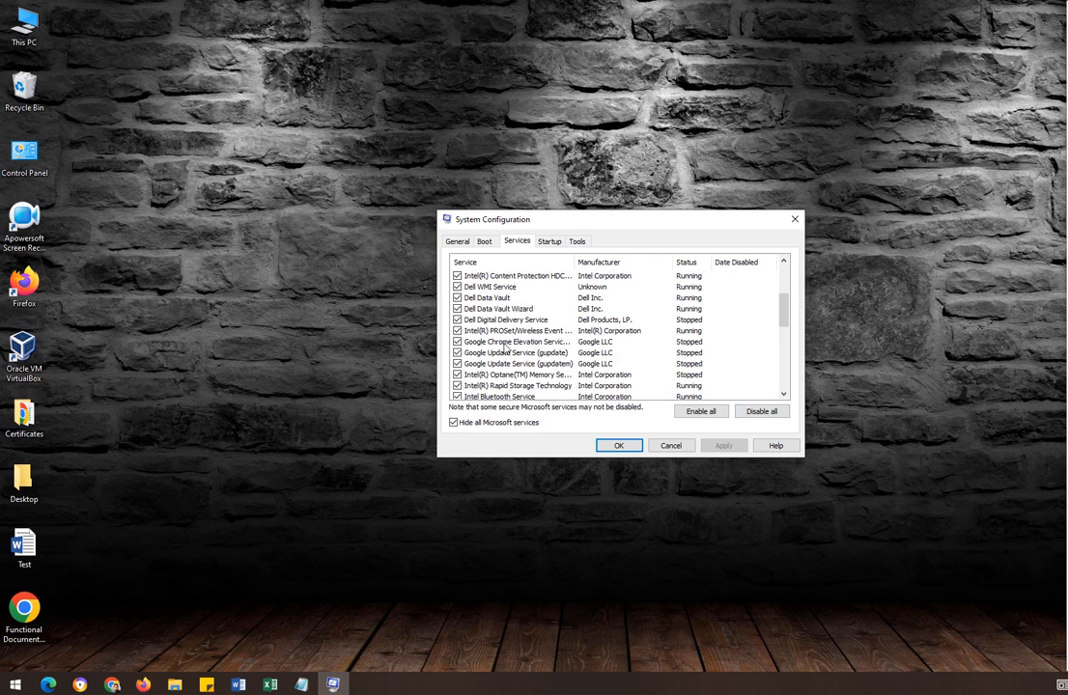
{"action": "scroll", "coordinate": [515, 311], "scroll_direction": "down", "scroll_amount": 8}
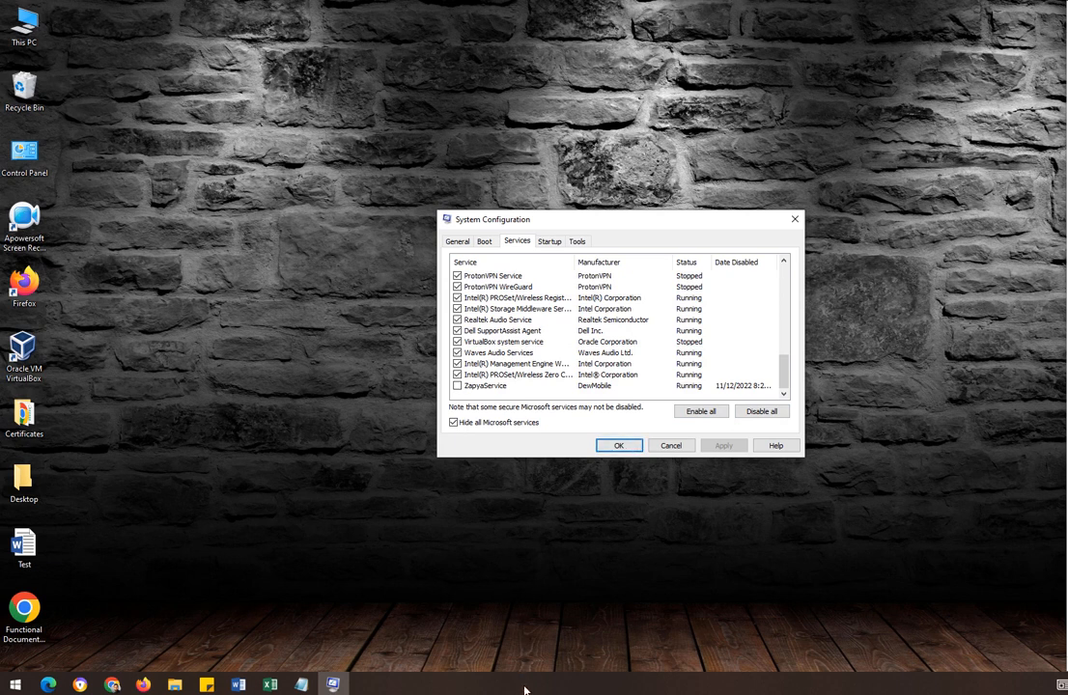
{"action": "left_click", "coordinate": [665, 447]}
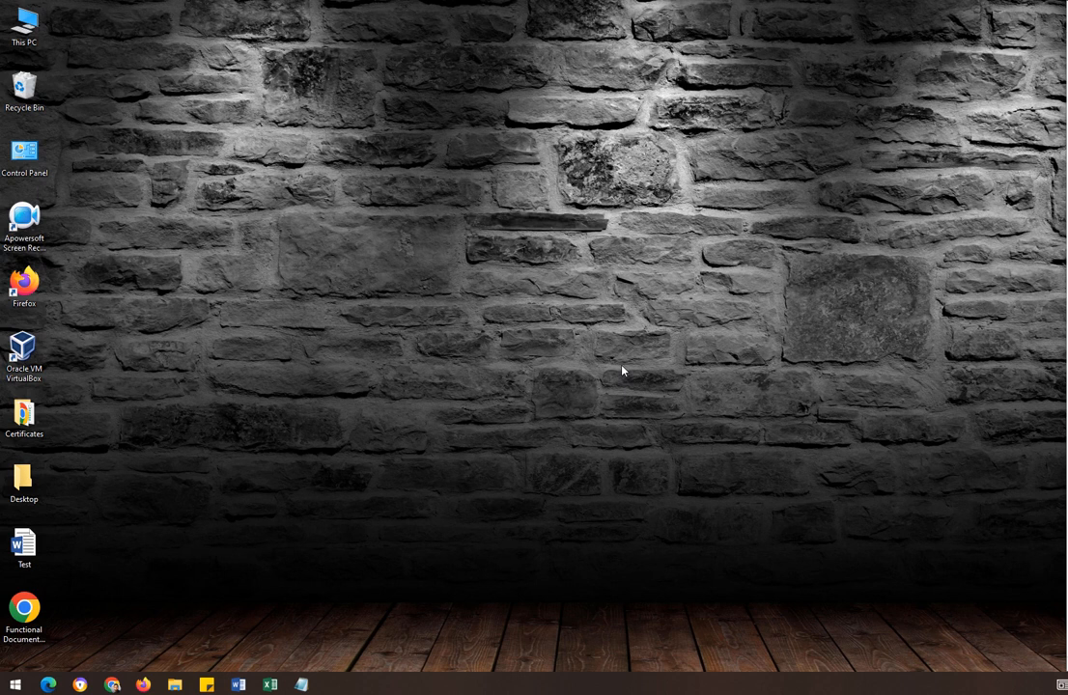
Search Windows for "problem report" and open the list of all problem reports.
{"action": "key", "text": "super"}
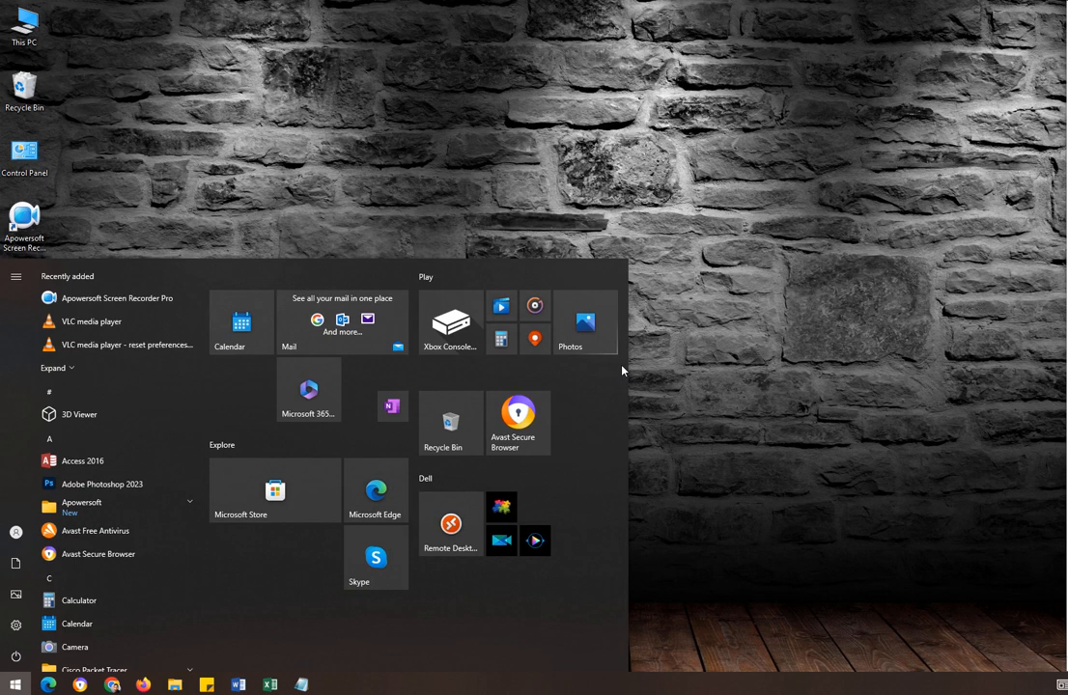
{"action": "type", "text": "prog"}
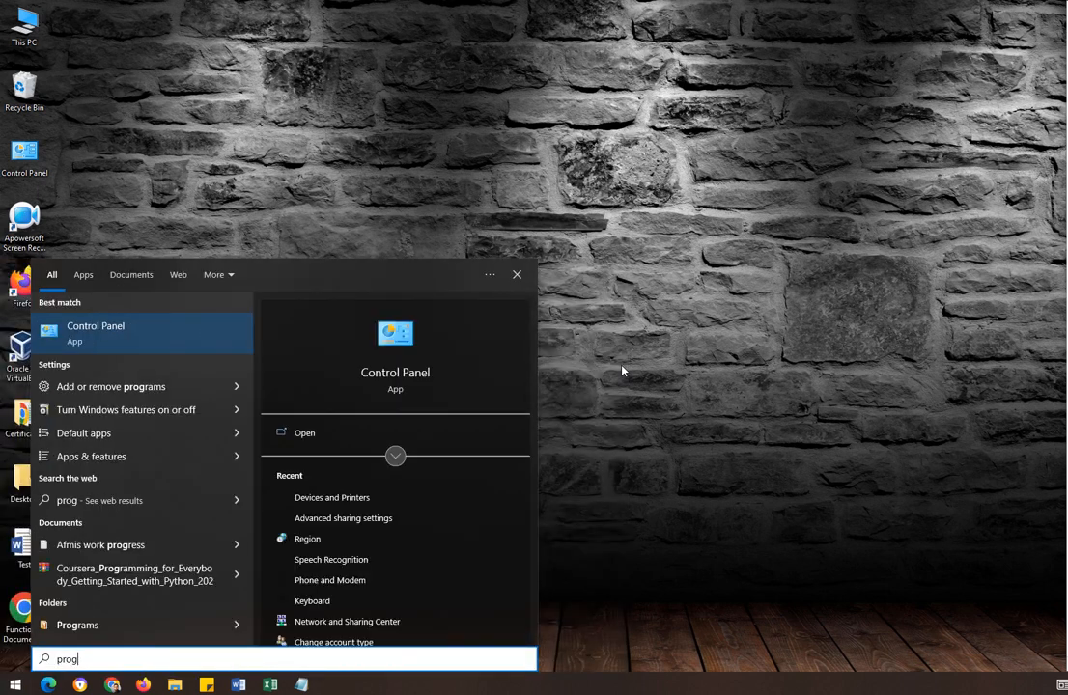
{"action": "key", "text": "BackSpace"}
{"action": "type", "text": "blem report"}
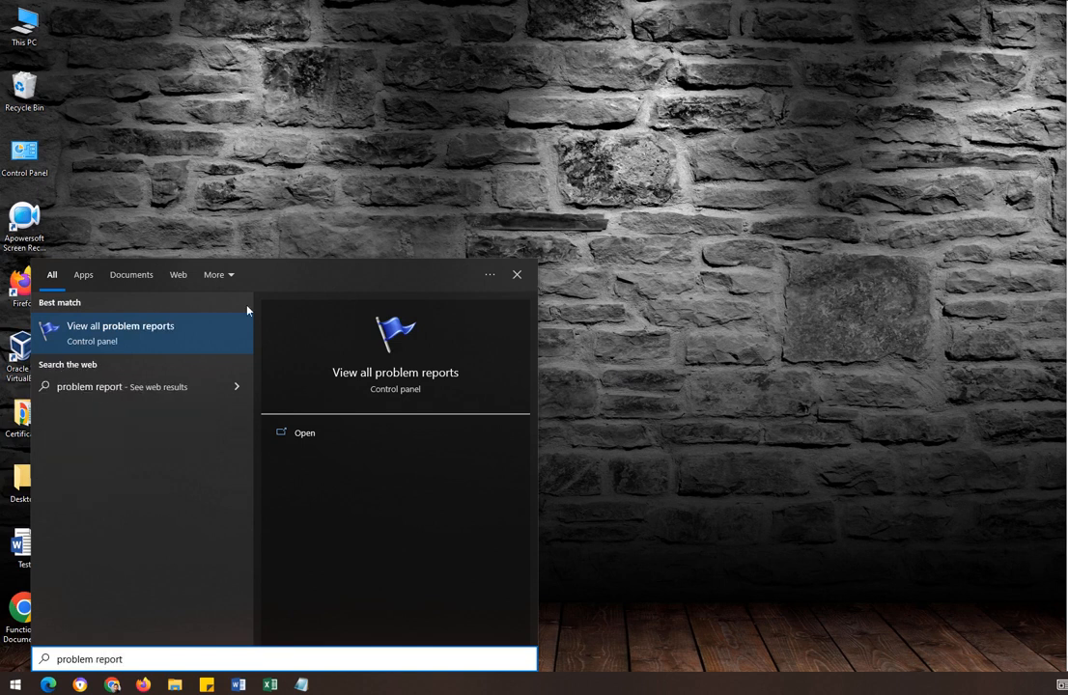
{"action": "left_click", "coordinate": [114, 338]}
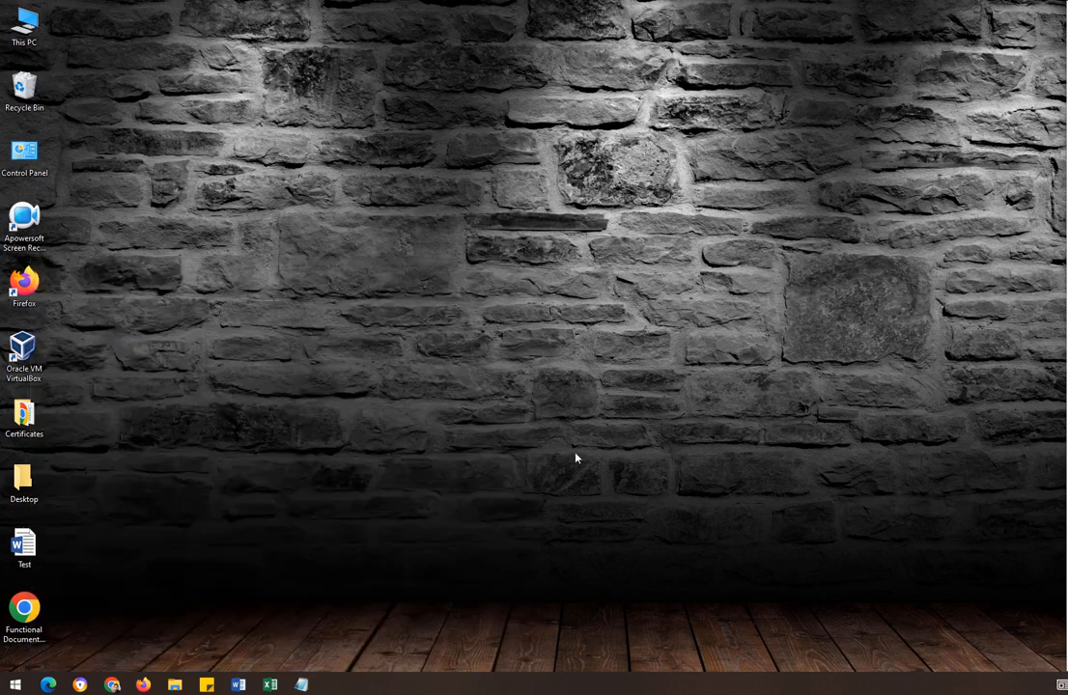
Review the listed problem reports, clear all of them, and close the Problem Reports window.
{"action": "scroll", "coordinate": [357, 410], "scroll_direction": "up", "scroll_amount": 5}
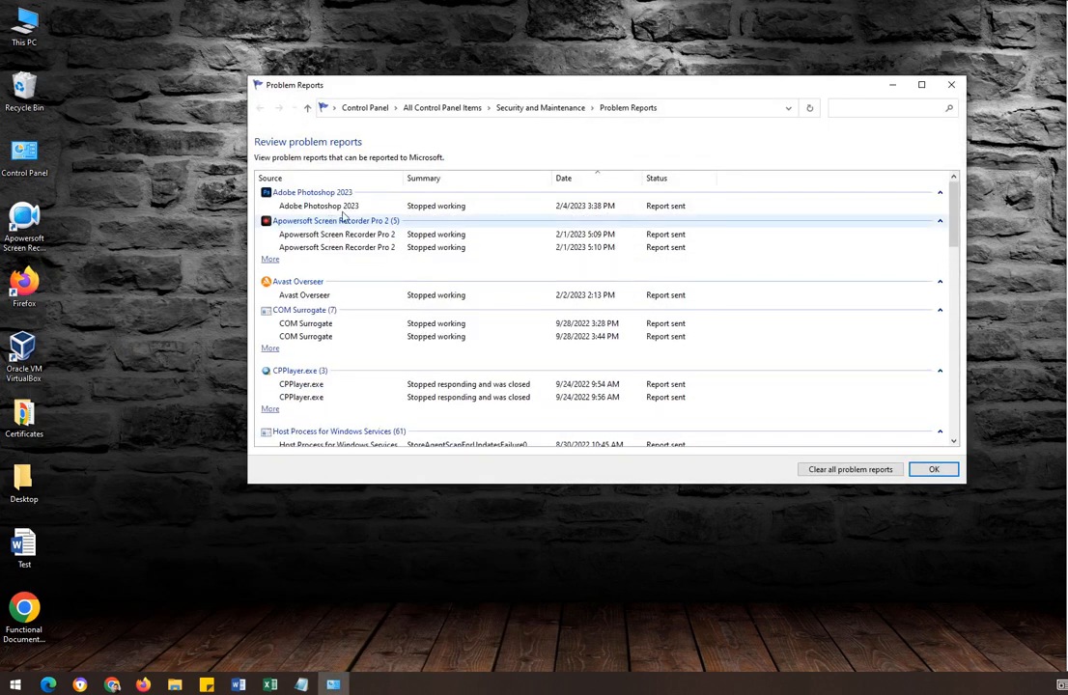
{"action": "scroll", "coordinate": [464, 289], "scroll_direction": "down", "scroll_amount": 5}
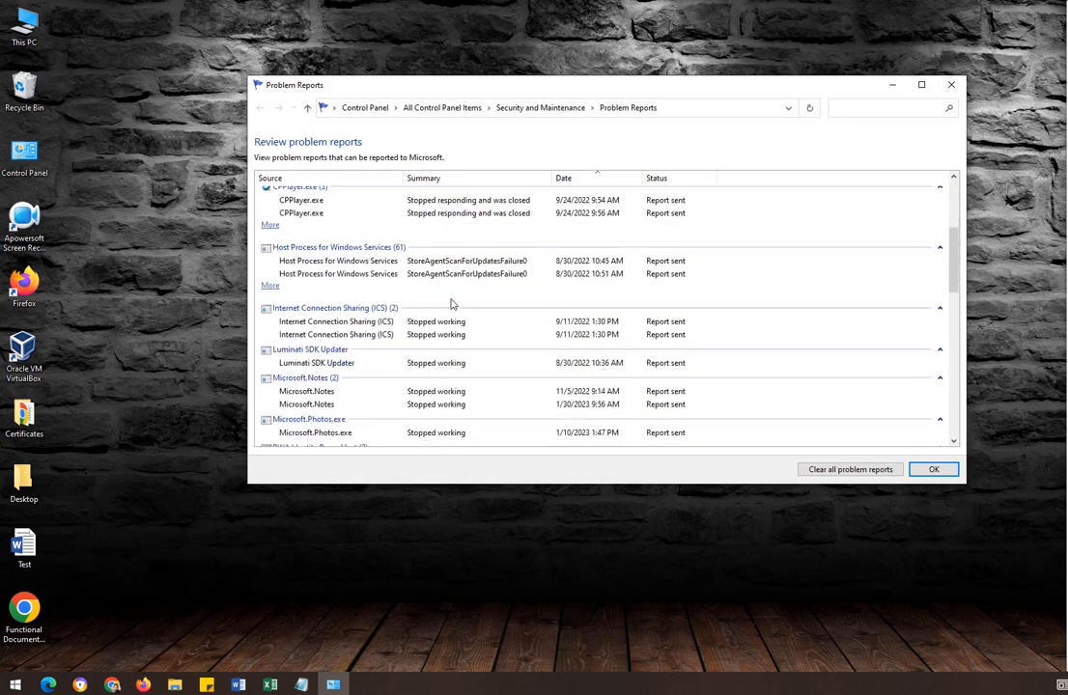
{"action": "scroll", "coordinate": [454, 309], "scroll_direction": "down", "scroll_amount": 10}
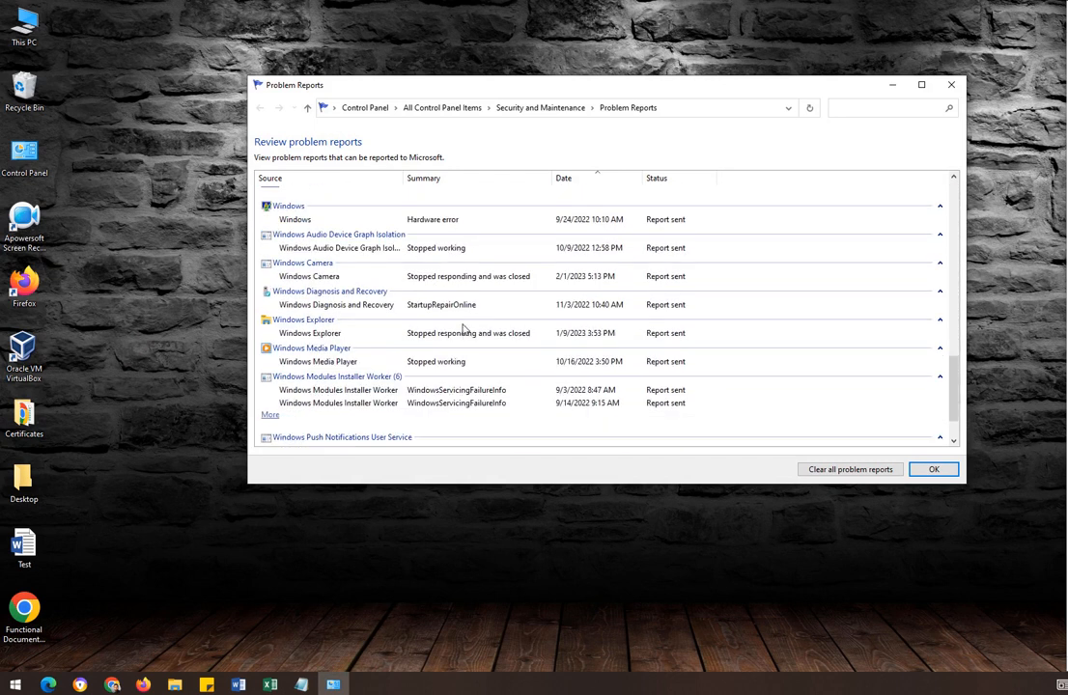
{"action": "scroll", "coordinate": [434, 353], "scroll_direction": "down", "scroll_amount": 2}
{"action": "scroll", "coordinate": [433, 290], "scroll_direction": "up", "scroll_amount": 4}
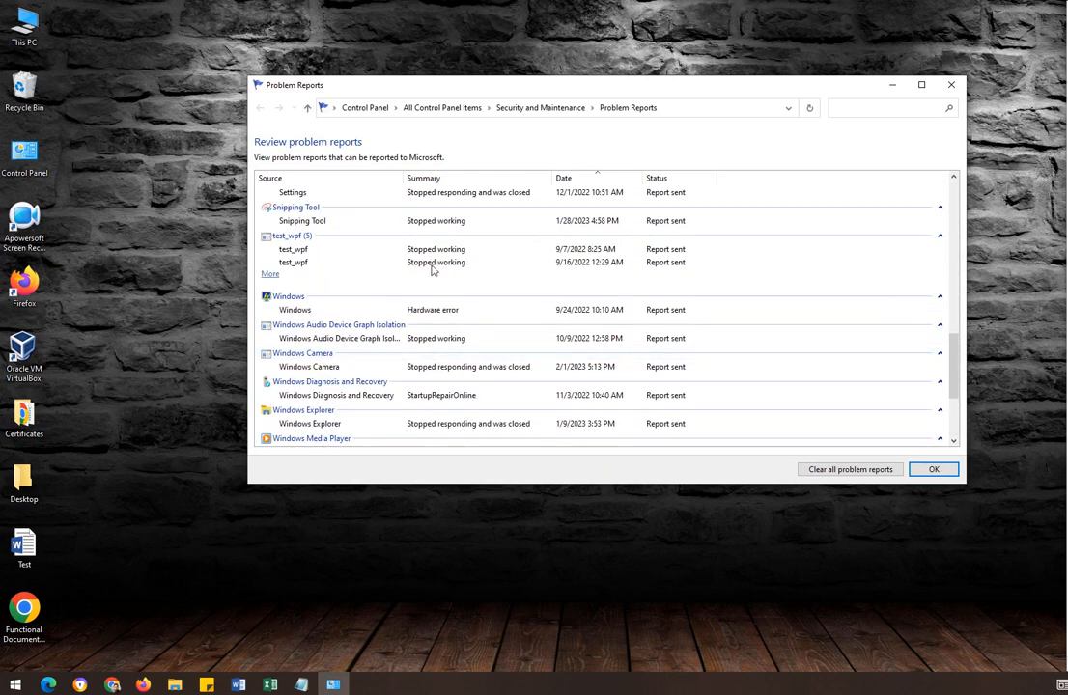
{"action": "scroll", "coordinate": [469, 328], "scroll_direction": "down", "scroll_amount": 3}
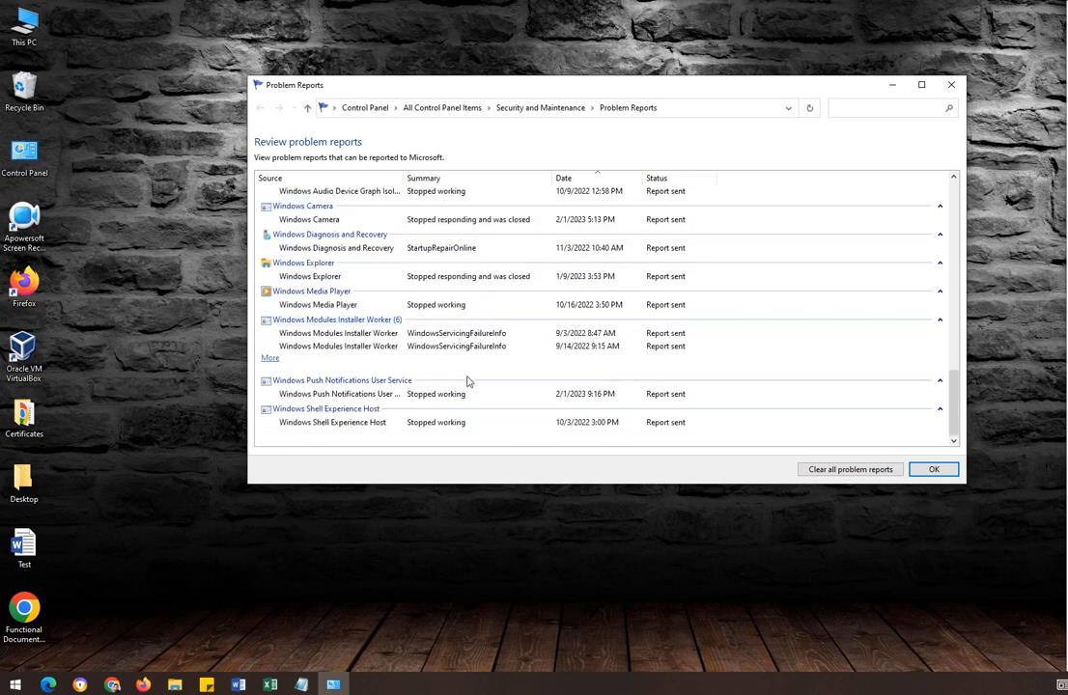
{"action": "left_click", "coordinate": [847, 471]}
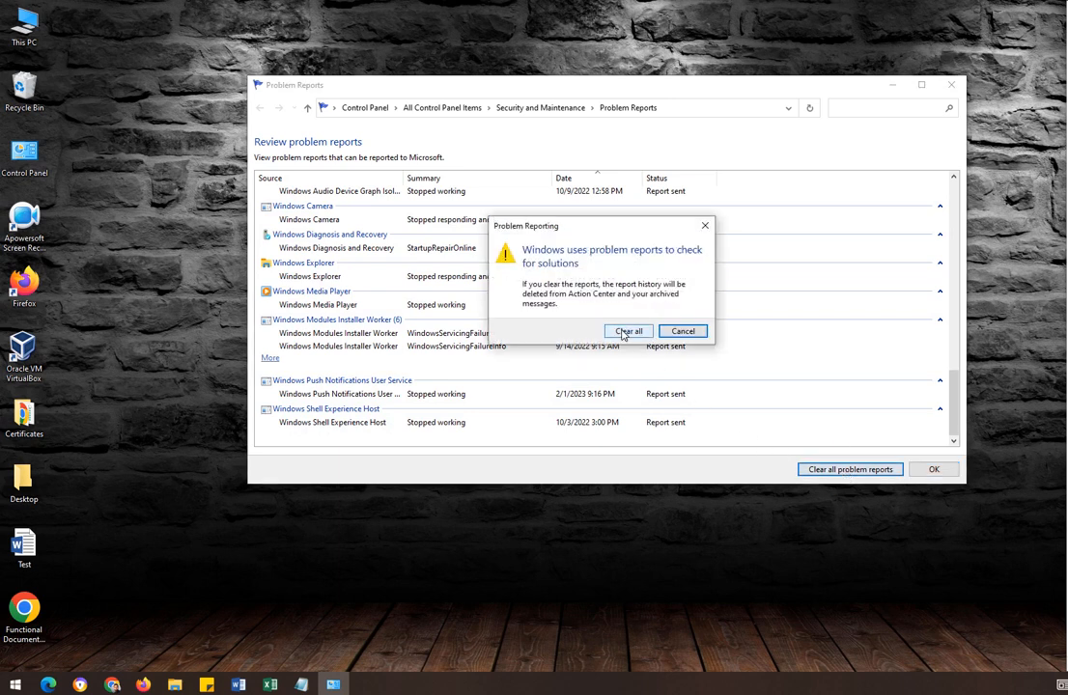
{"action": "left_click", "coordinate": [626, 333]}
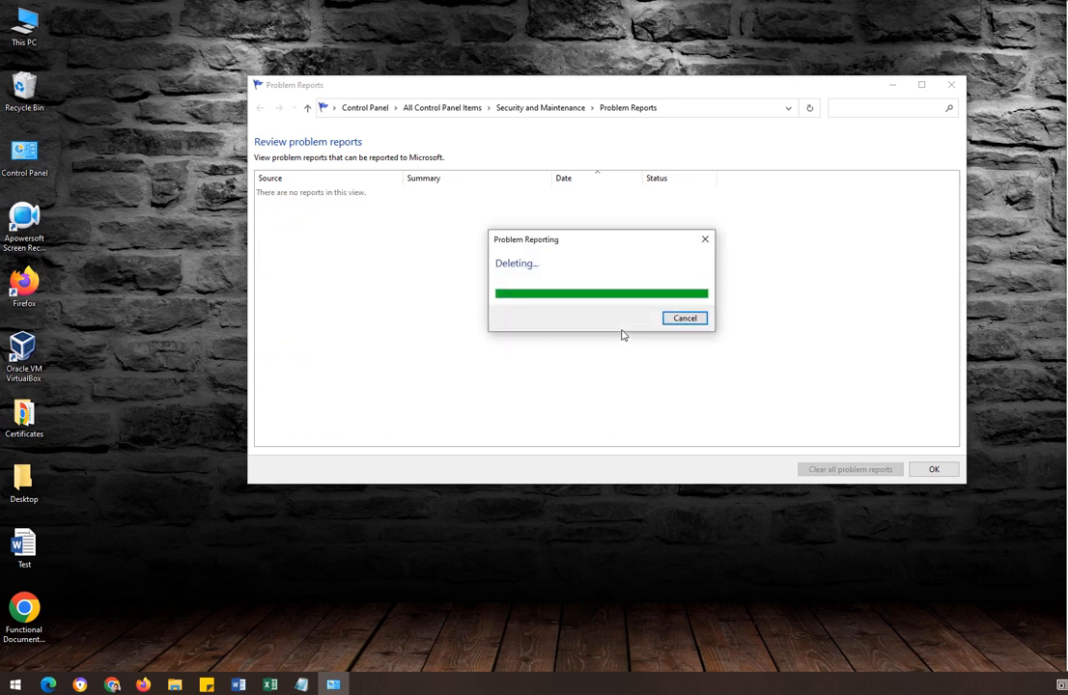
{"action": "left_click", "coordinate": [943, 471]}
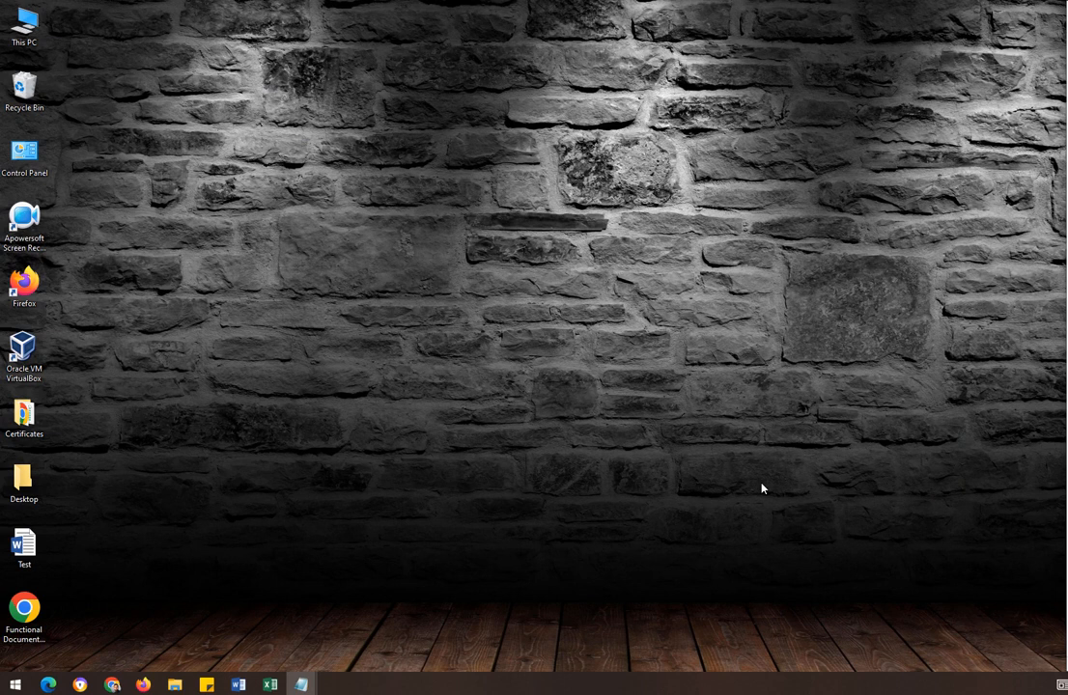
Check the usage of Disk 0 (C: E:) in Task Manager's performance view and close Task Manager.
{"action": "right_click", "coordinate": [580, 688]}
{"action": "left_click", "coordinate": [613, 623]}
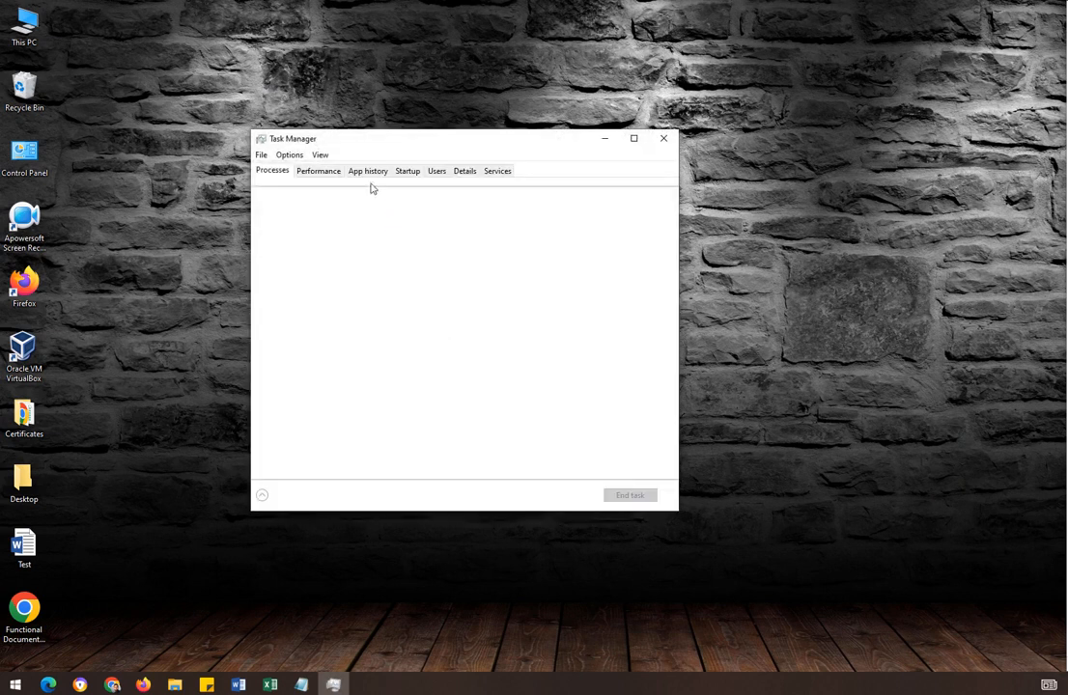
{"action": "left_click", "coordinate": [320, 172]}
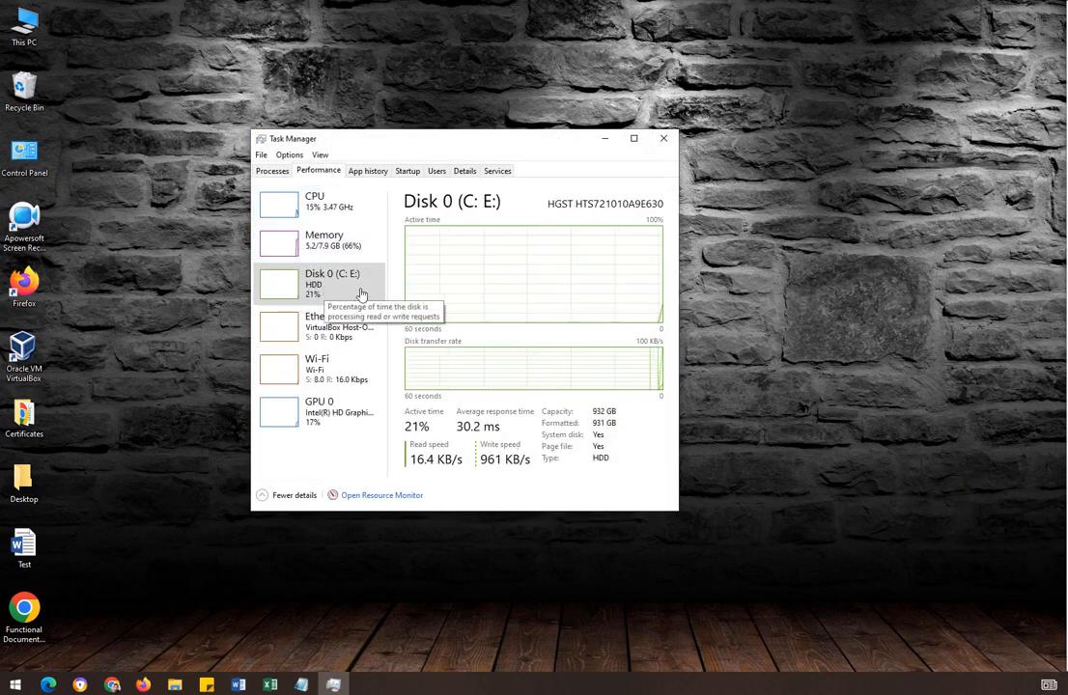
{"action": "left_click", "coordinate": [663, 140]}
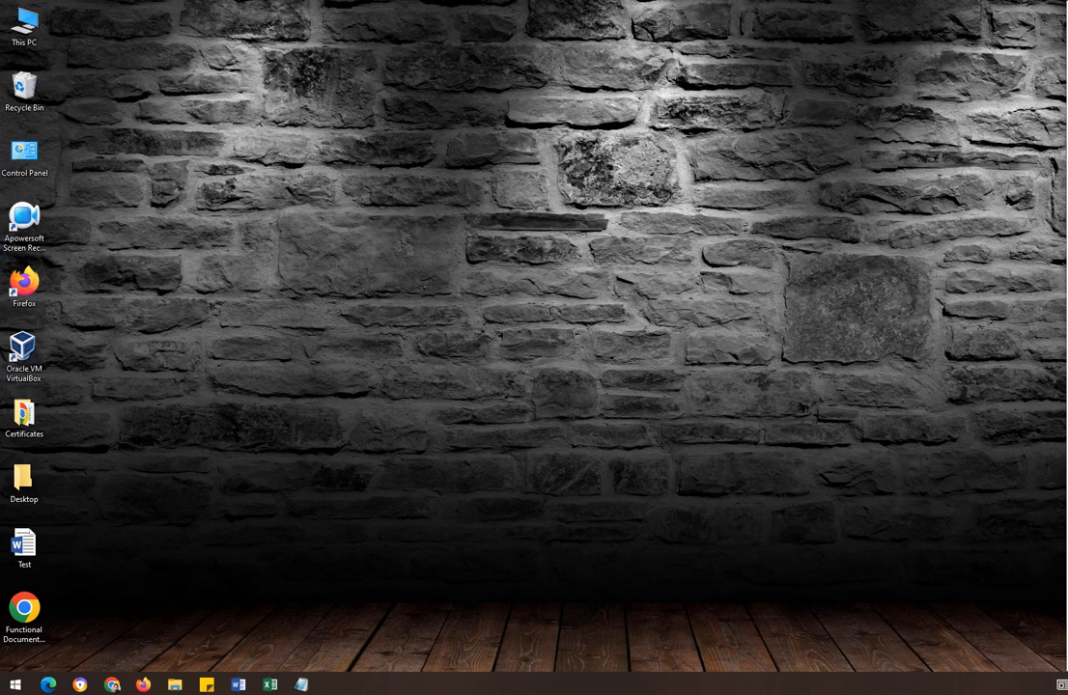
Open Windows Settings and show the Notifications & actions page of the System category.
{"action": "left_click", "coordinate": [16, 686]}
{"action": "type", "text": "setting"}
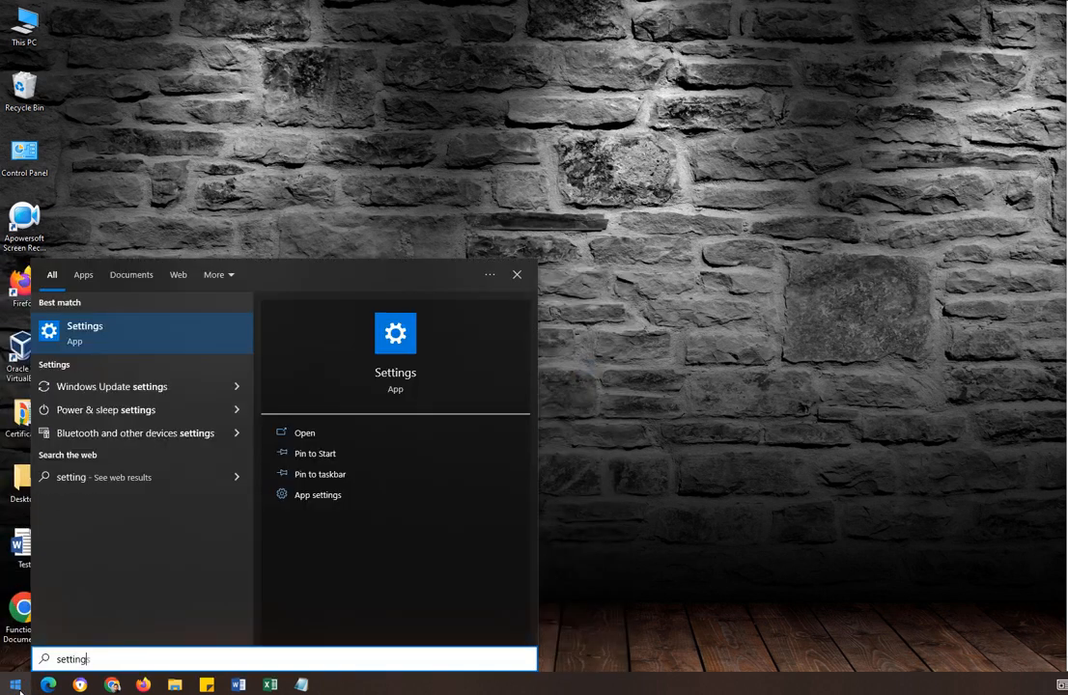
{"action": "left_click", "coordinate": [99, 343]}
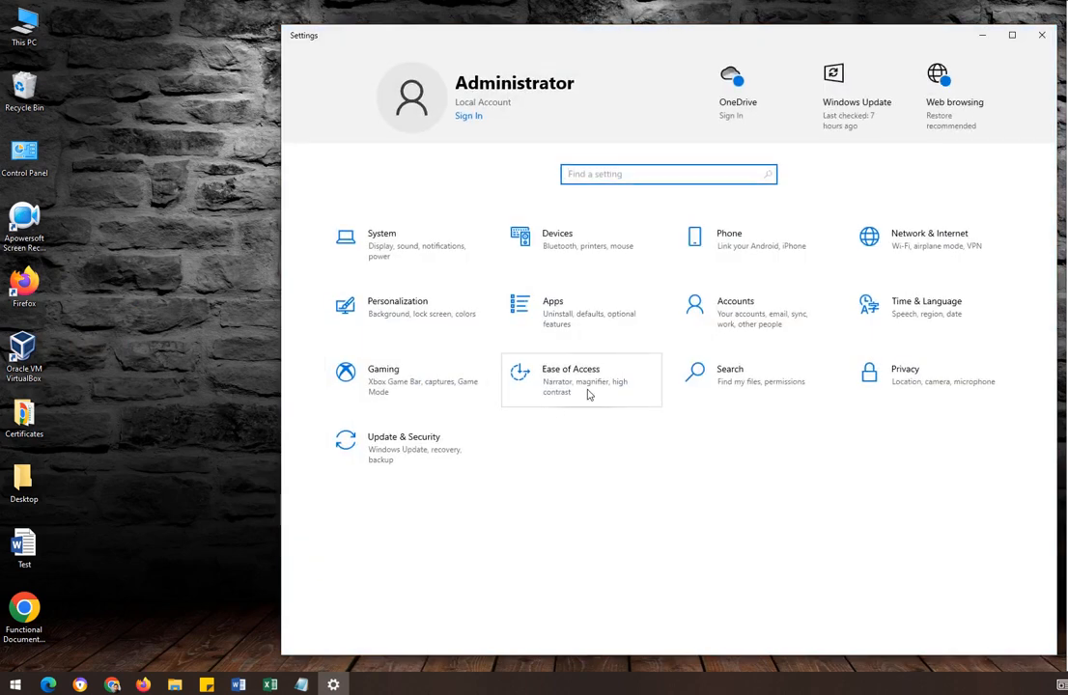
{"action": "left_click", "coordinate": [353, 255]}
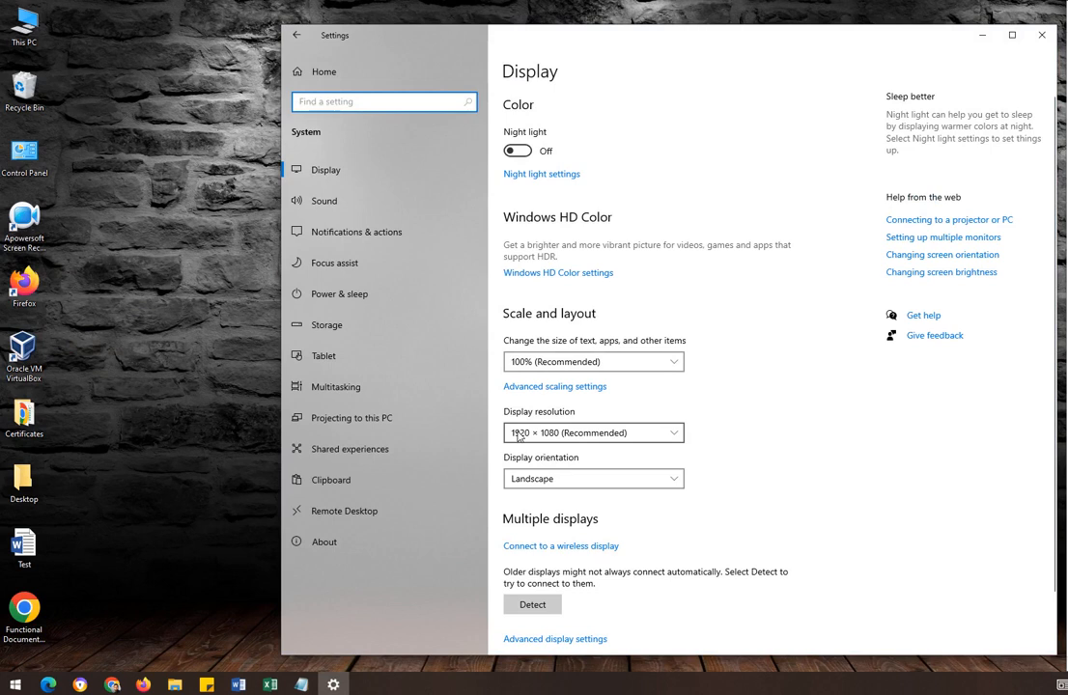
{"action": "left_click", "coordinate": [346, 228]}
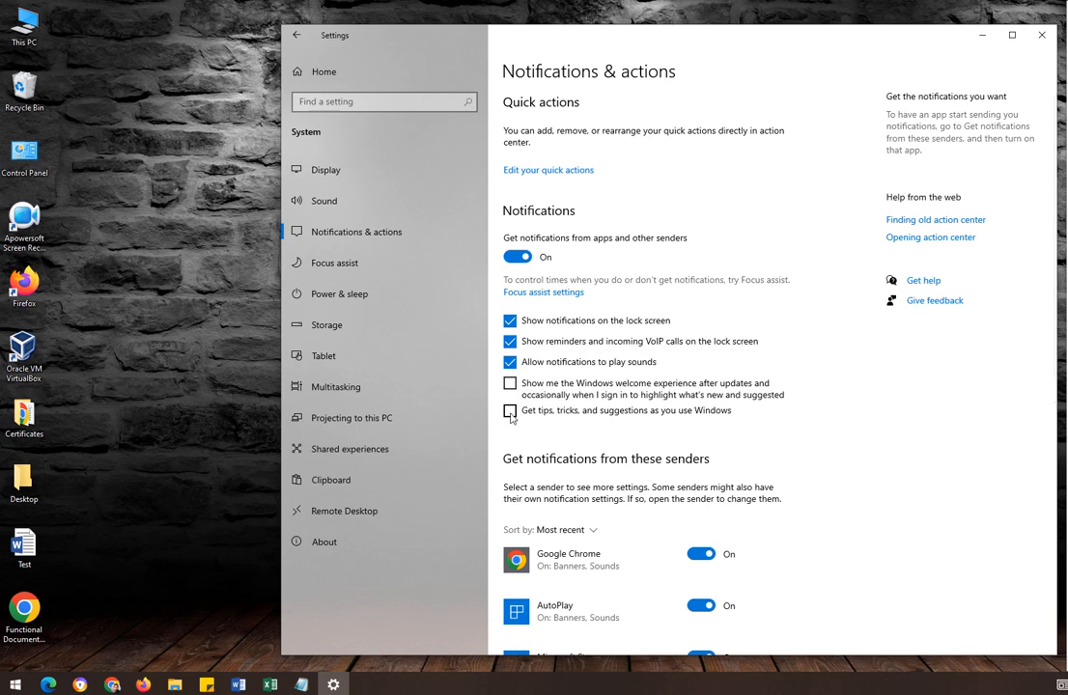
Turn off notifications from Microsoft Store after reviewing the notification options and senders, and close Settings.
{"action": "scroll", "coordinate": [567, 415], "scroll_direction": "down", "scroll_amount": 2}
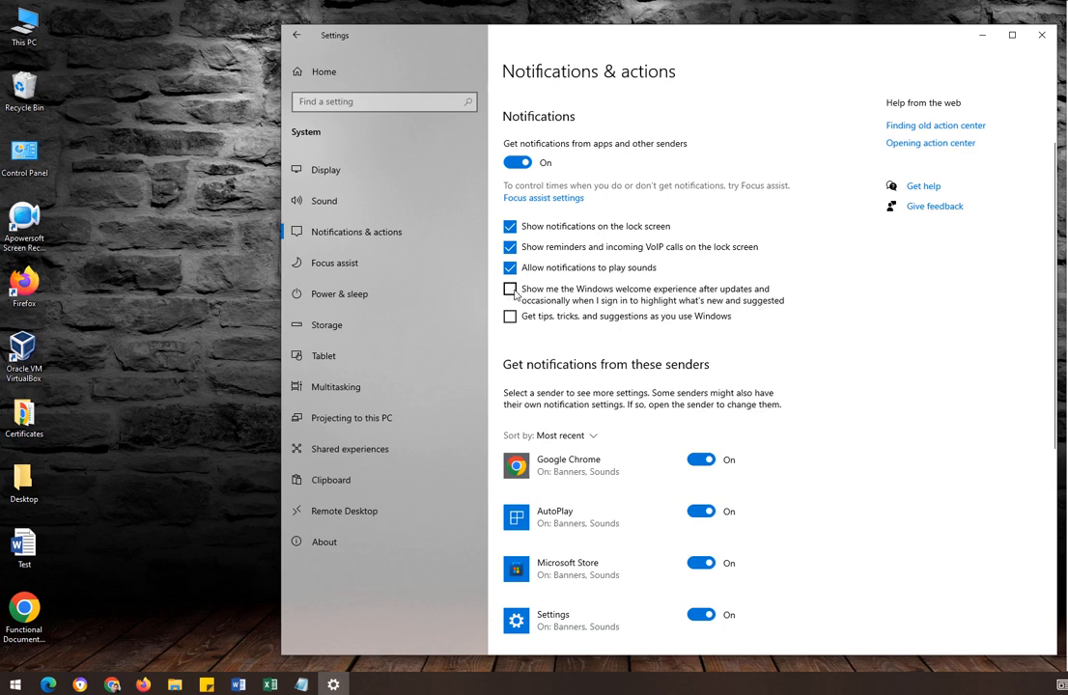
{"action": "scroll", "coordinate": [512, 293], "scroll_direction": "down", "scroll_amount": 3}
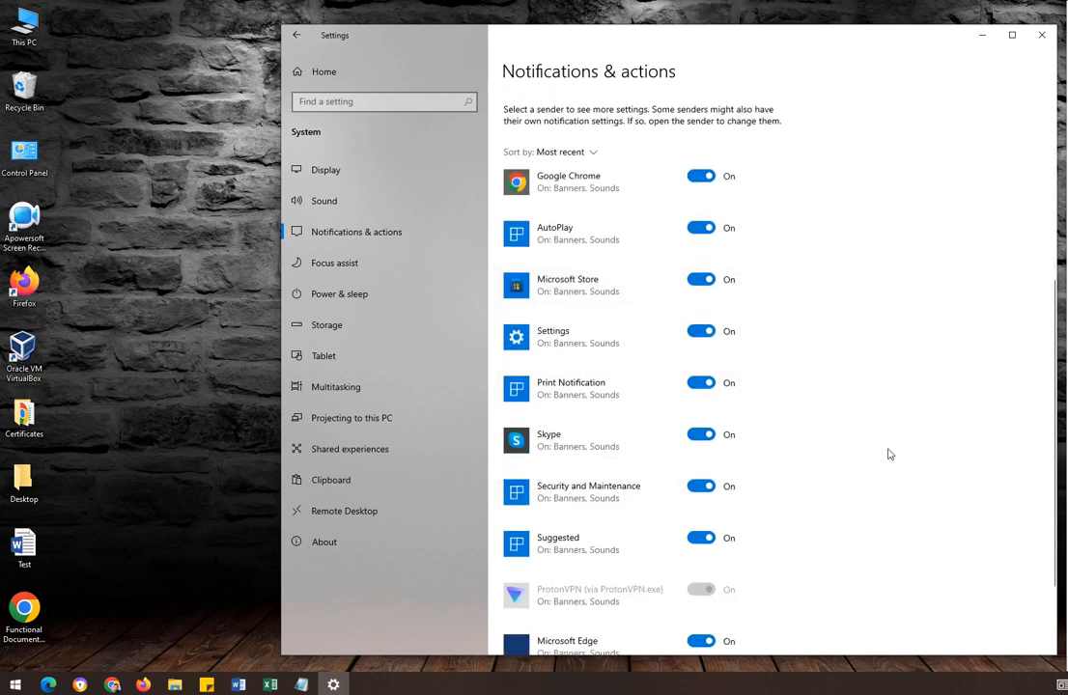
{"action": "scroll", "coordinate": [890, 451], "scroll_direction": "down", "scroll_amount": 1}
{"action": "scroll", "coordinate": [890, 451], "scroll_direction": "up", "scroll_amount": 4}
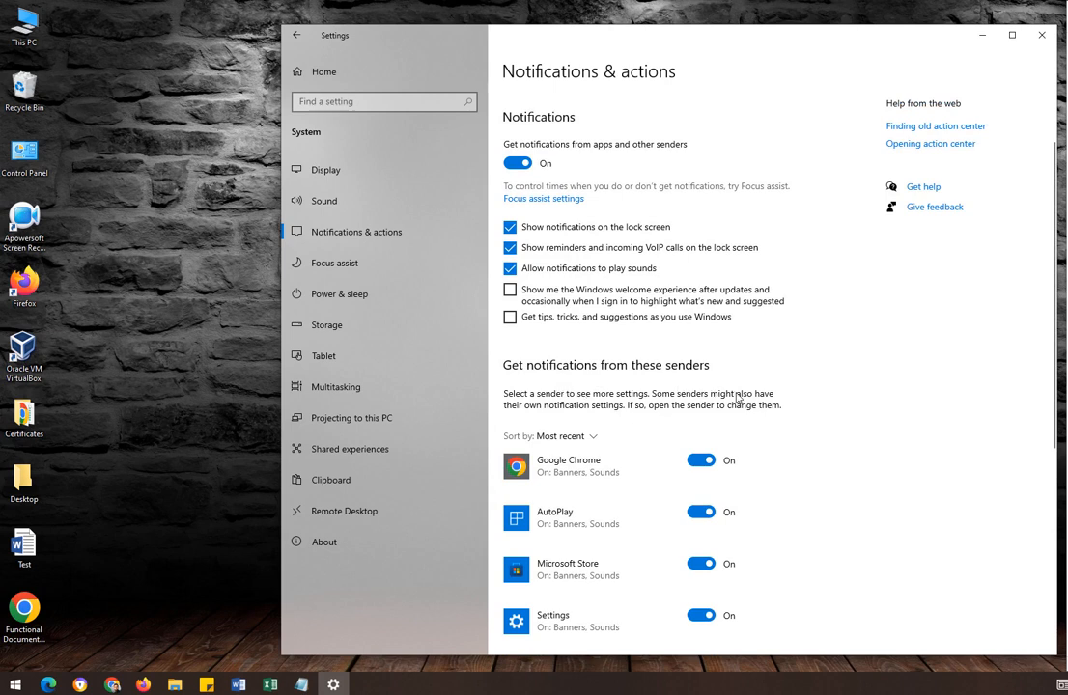
{"action": "scroll", "coordinate": [666, 348], "scroll_direction": "down", "scroll_amount": 2}
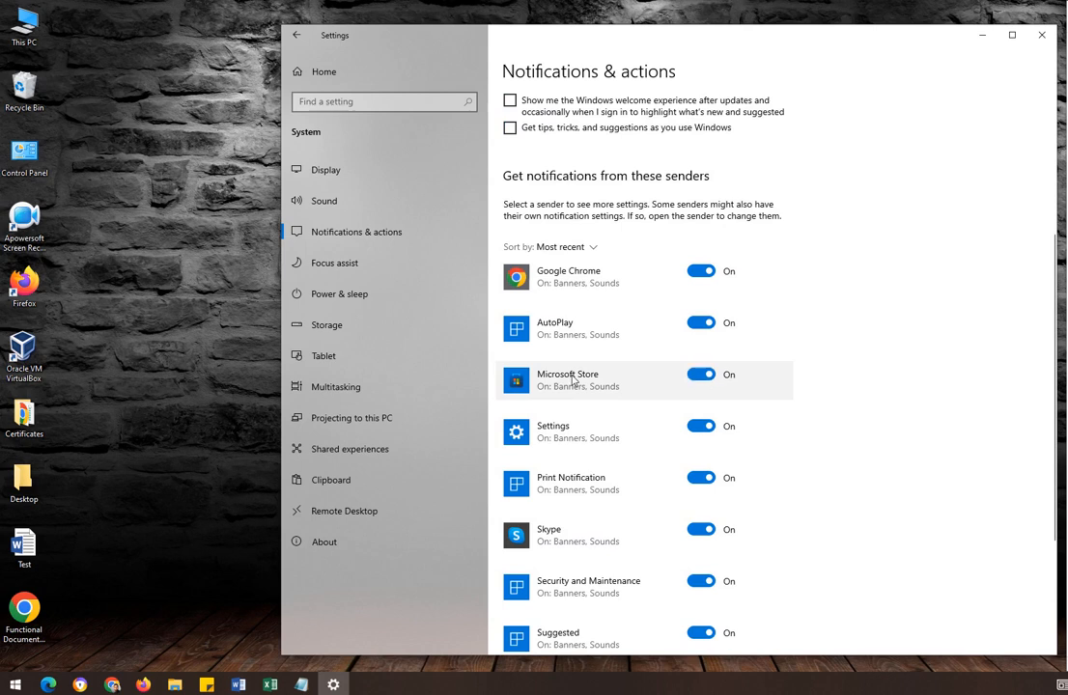
{"action": "left_click", "coordinate": [706, 376]}
{"action": "scroll", "coordinate": [708, 379], "scroll_direction": "down", "scroll_amount": 2}
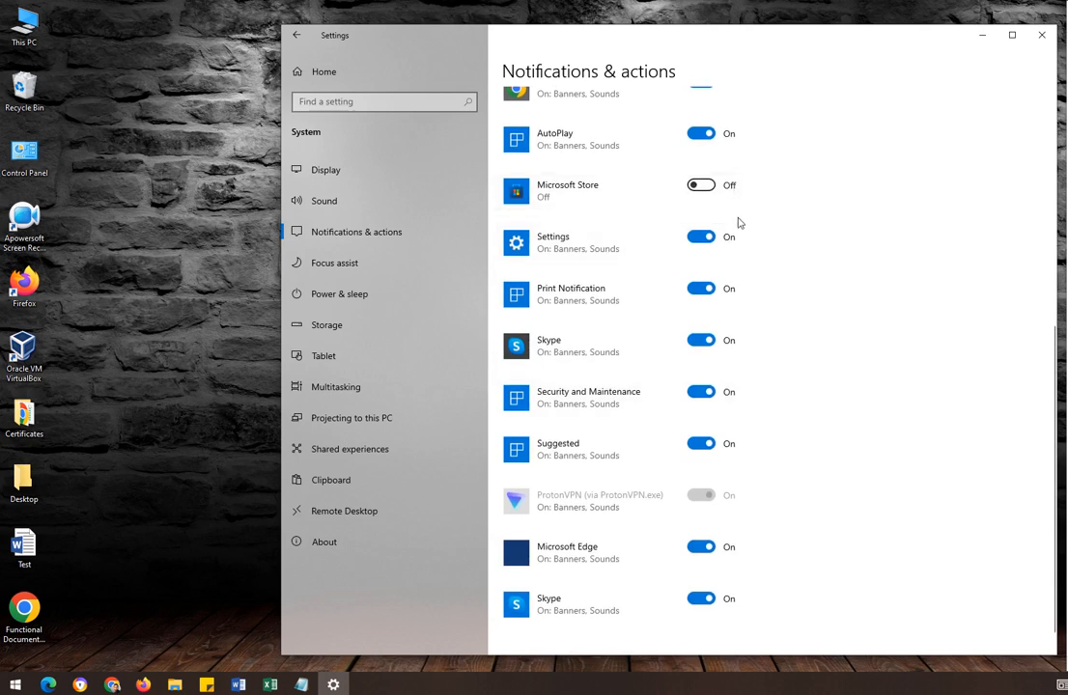
{"action": "scroll", "coordinate": [763, 309], "scroll_direction": "down", "scroll_amount": 1}
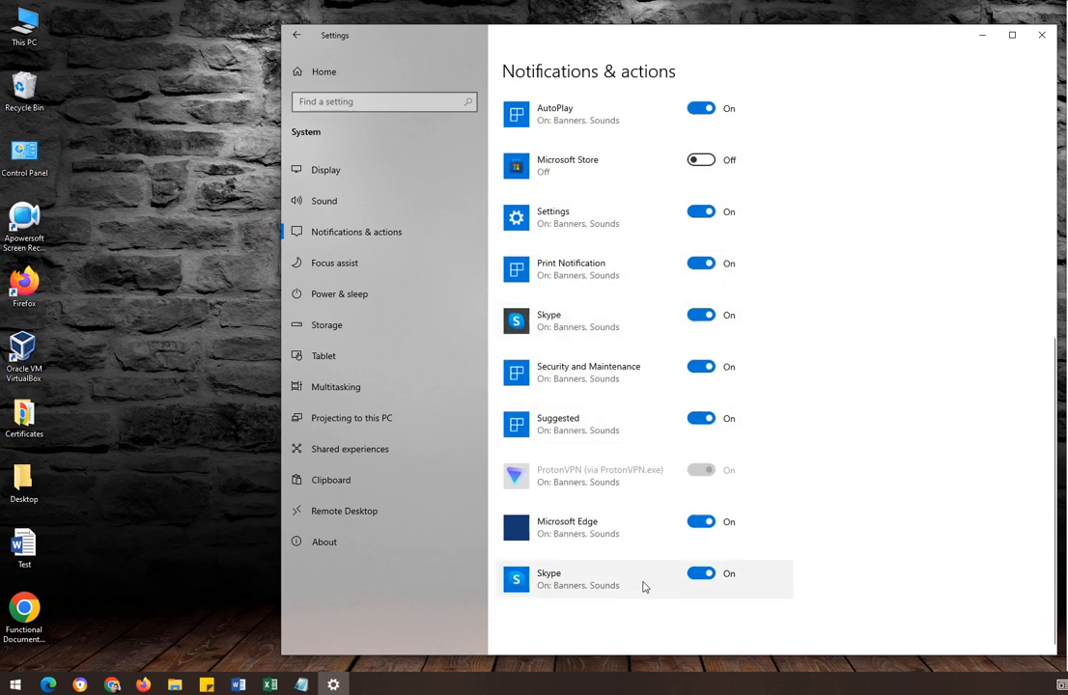
{"action": "scroll", "coordinate": [645, 587], "scroll_direction": "up", "scroll_amount": 4}
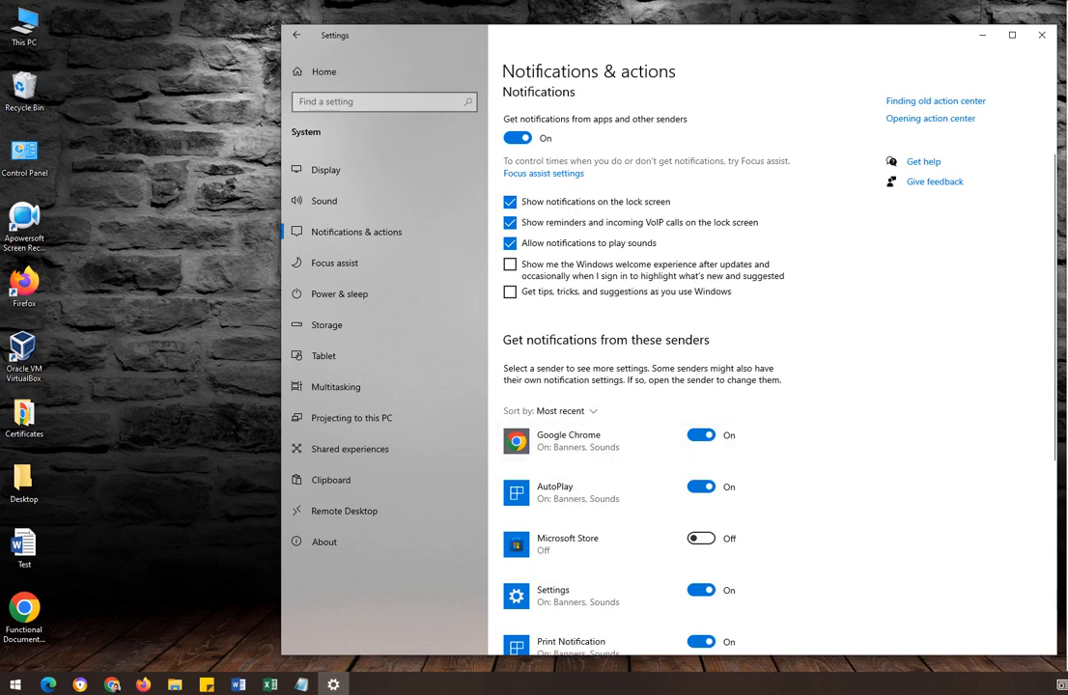
{"action": "left_click", "coordinate": [1043, 35]}
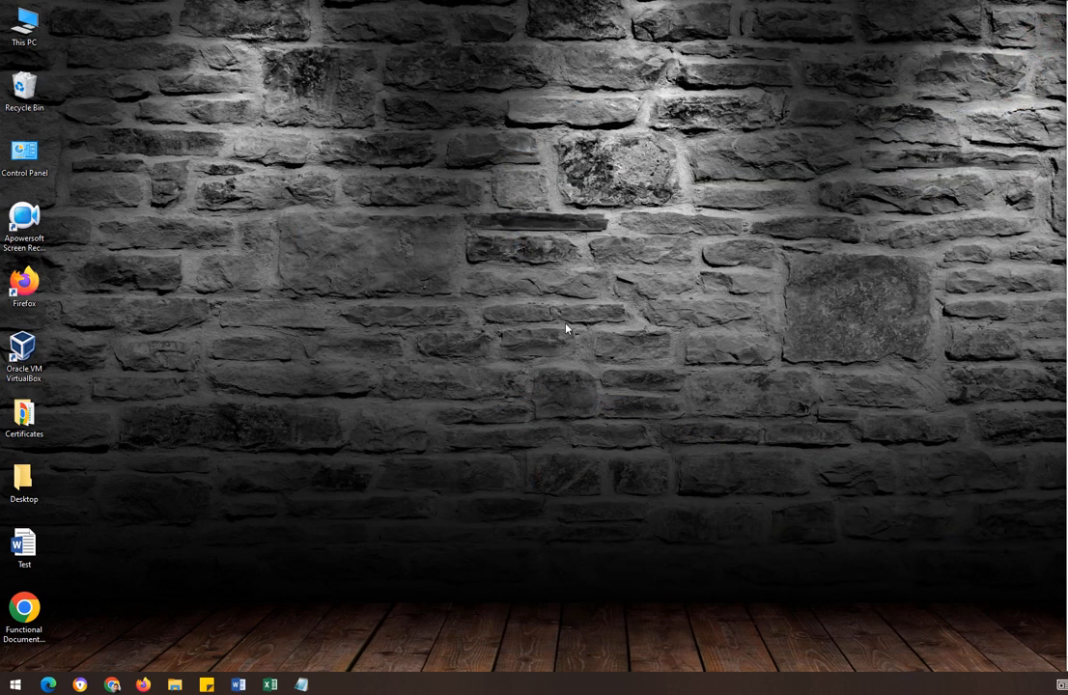